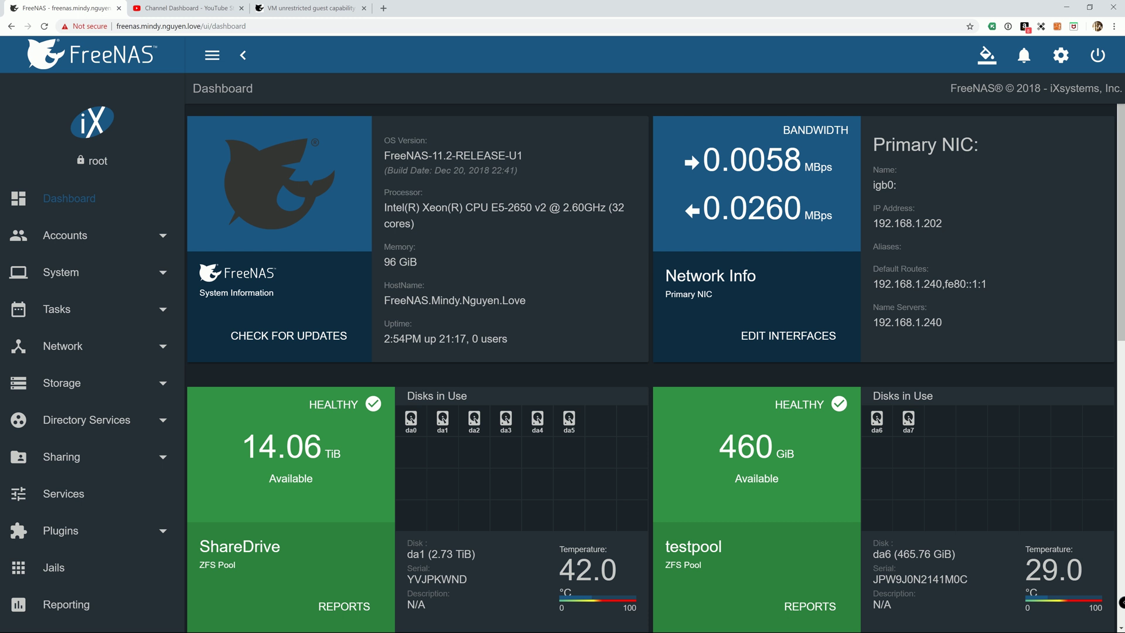
- Open the FreeNAS Shell and copy the grep VT-x command from the forum thread
scroll(171, 485, down, 3)
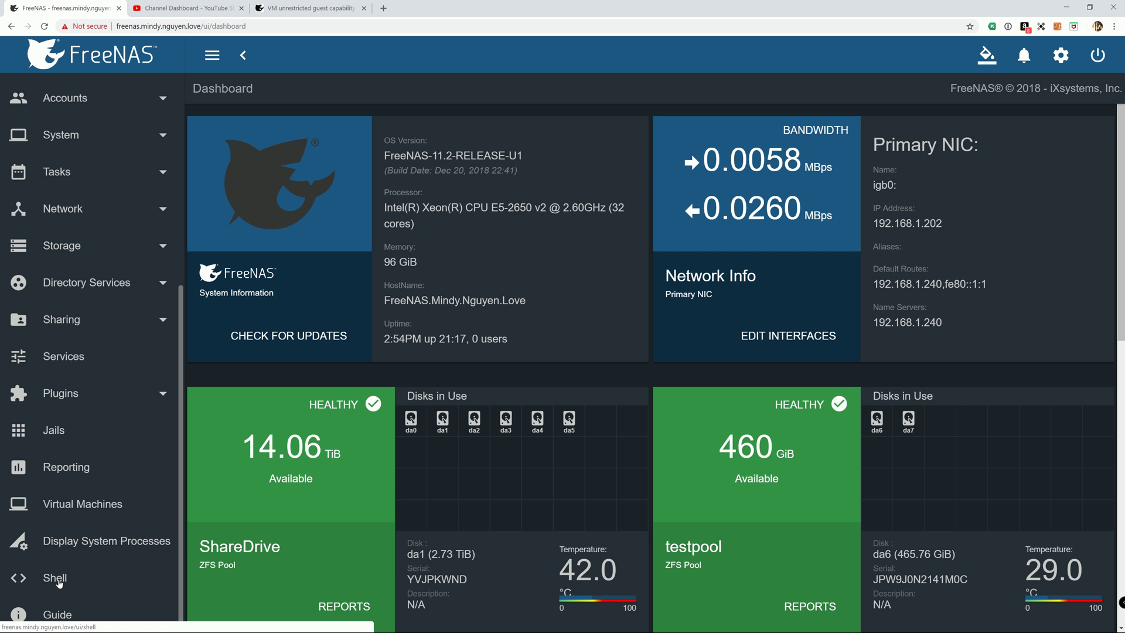
click(57, 579)
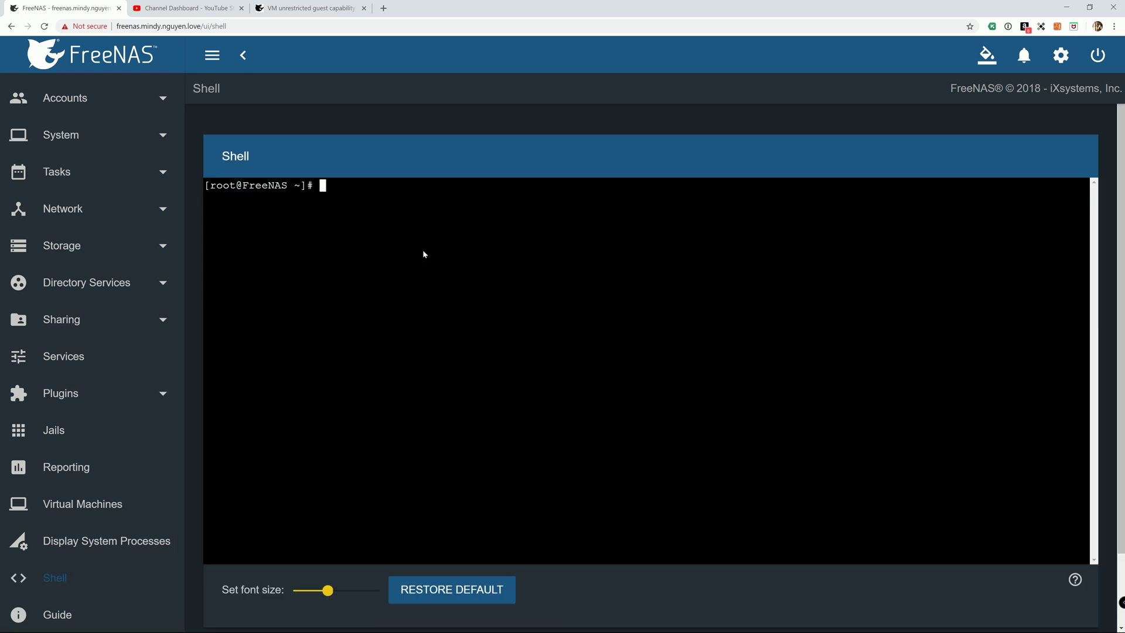
click(328, 8)
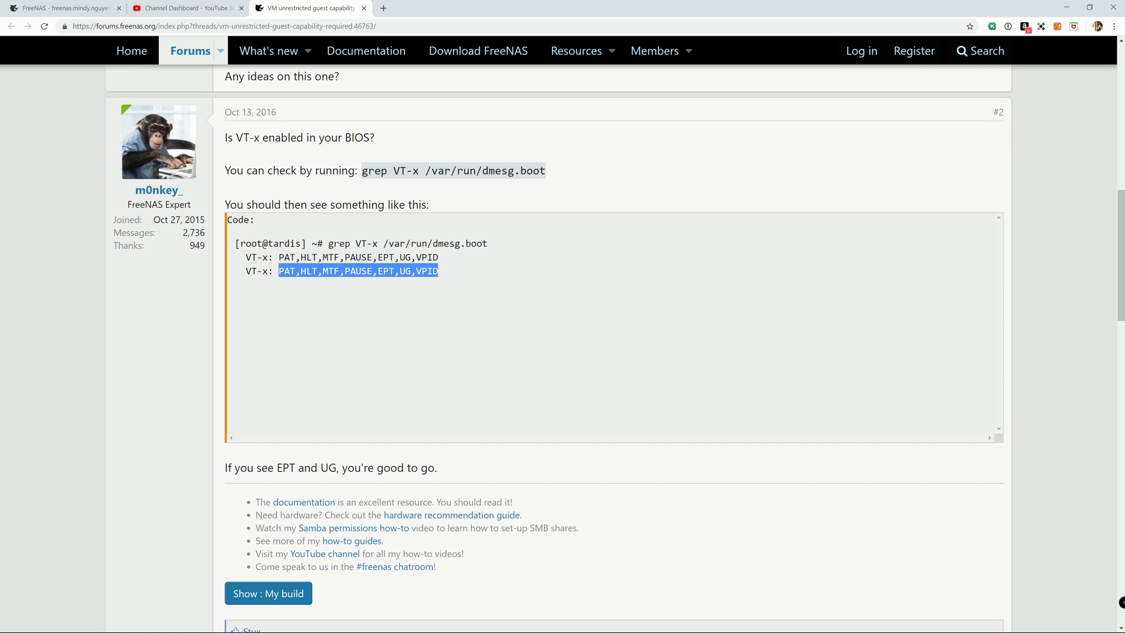
click(340, 241)
drag(331, 247, 488, 246)
right_click(475, 249)
click(507, 257)
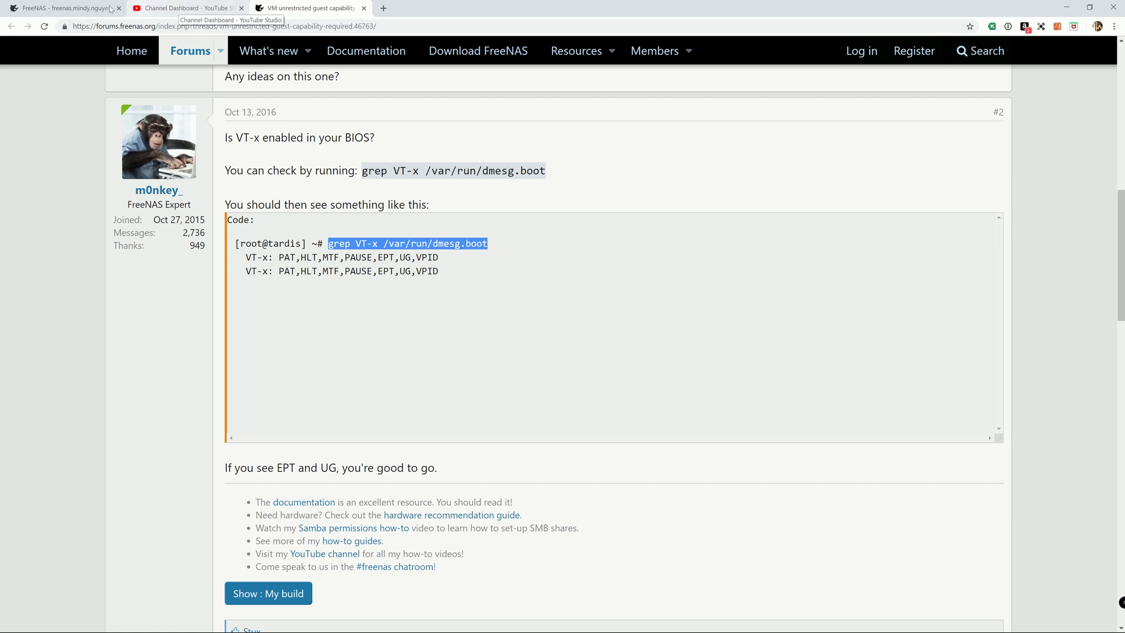
- Try pasting into the Shell without success, then move the forum thread into its own window
click(93, 8)
right_click(350, 200)
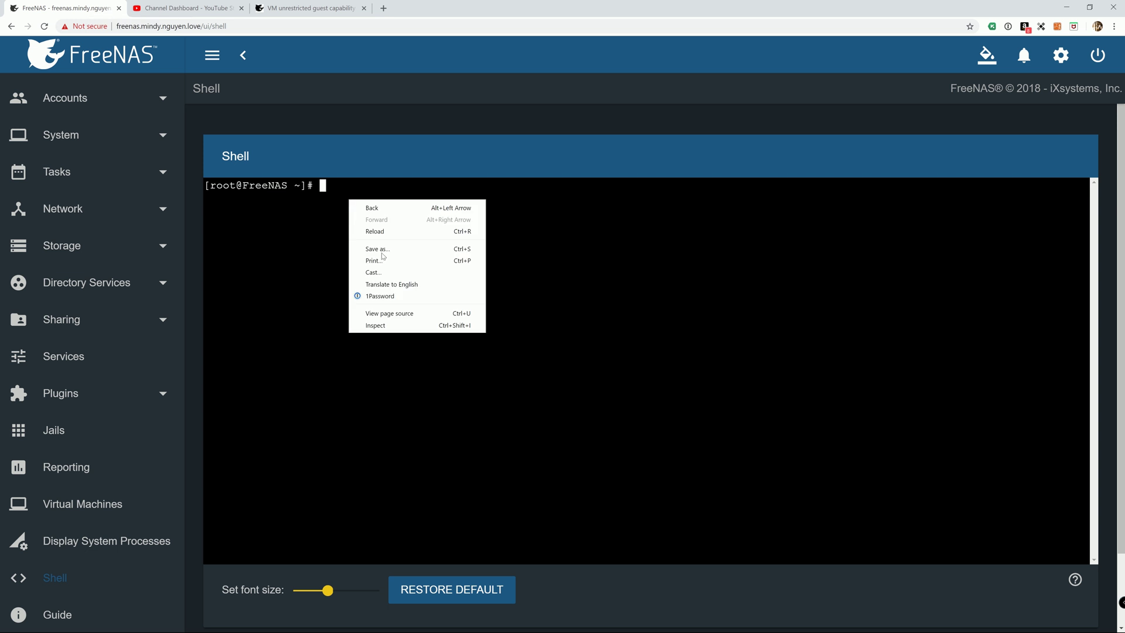
click(320, 243)
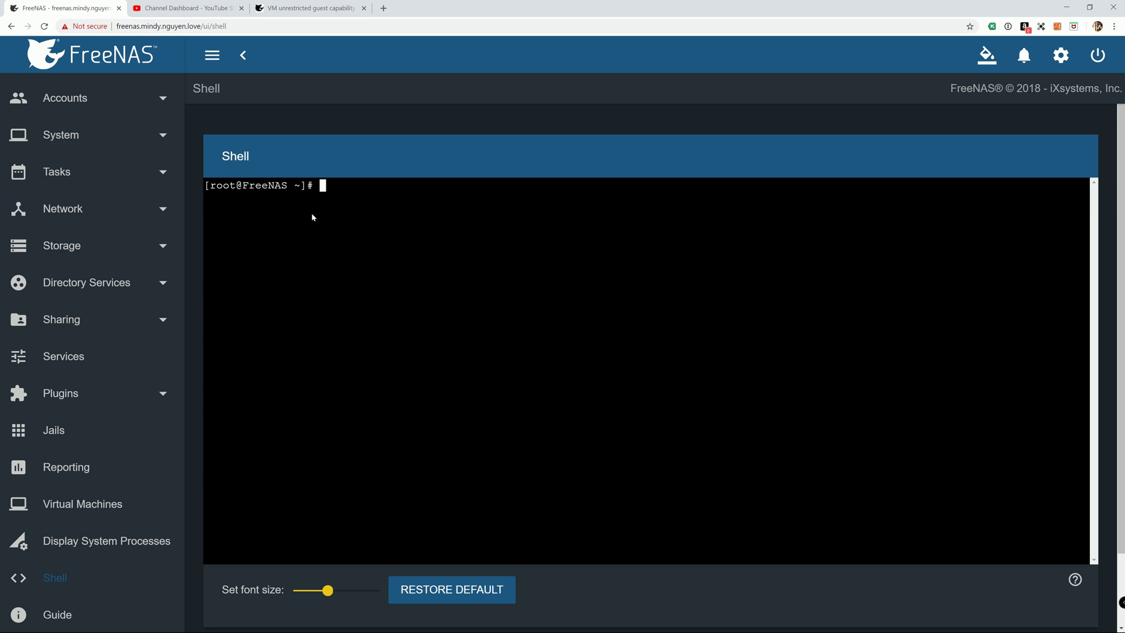
right_click(320, 189)
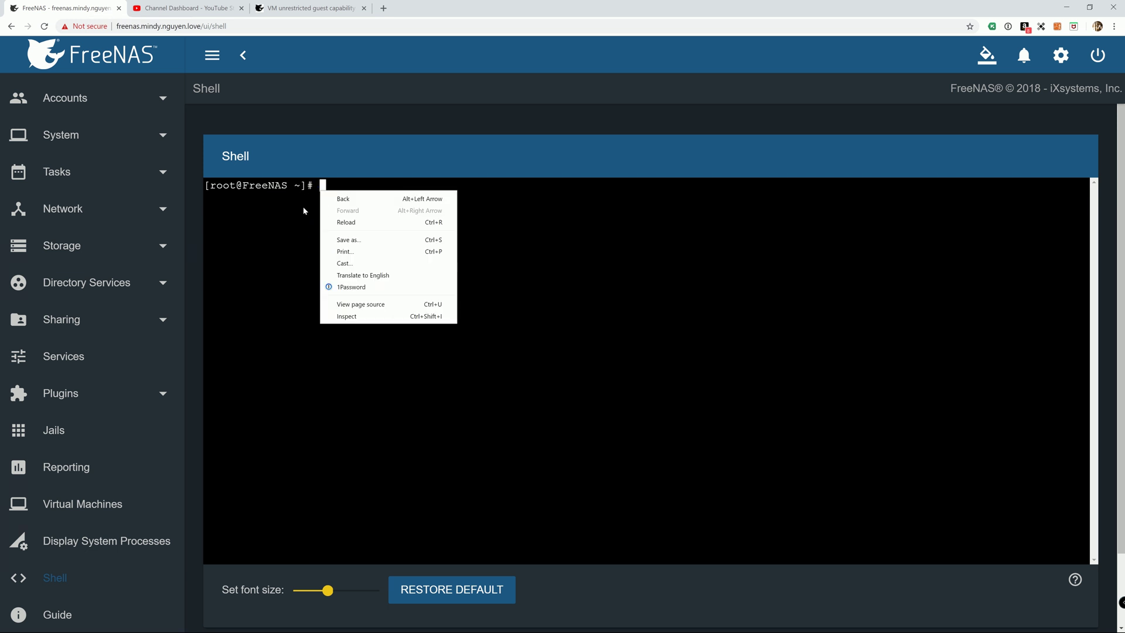
click(304, 210)
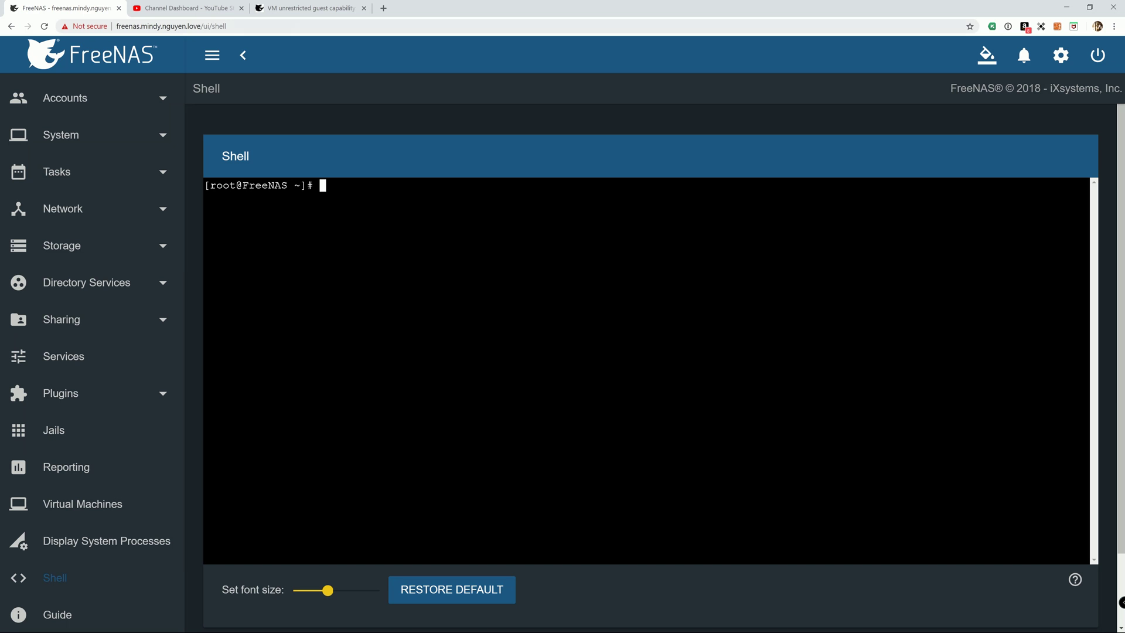
click(321, 8)
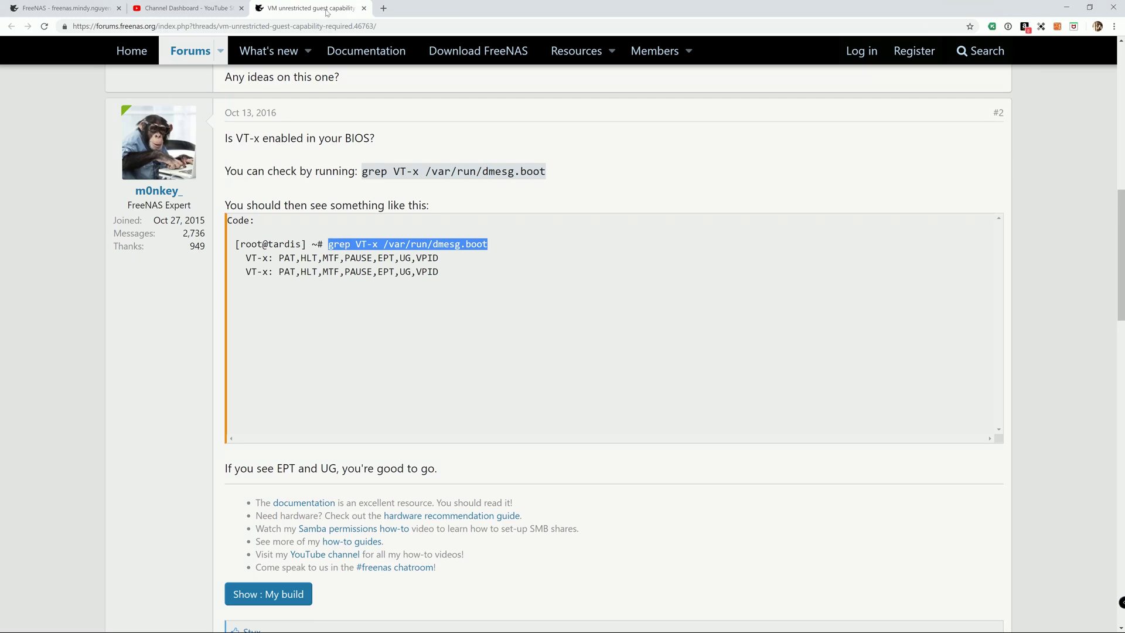
drag(327, 9, 1124, 8)
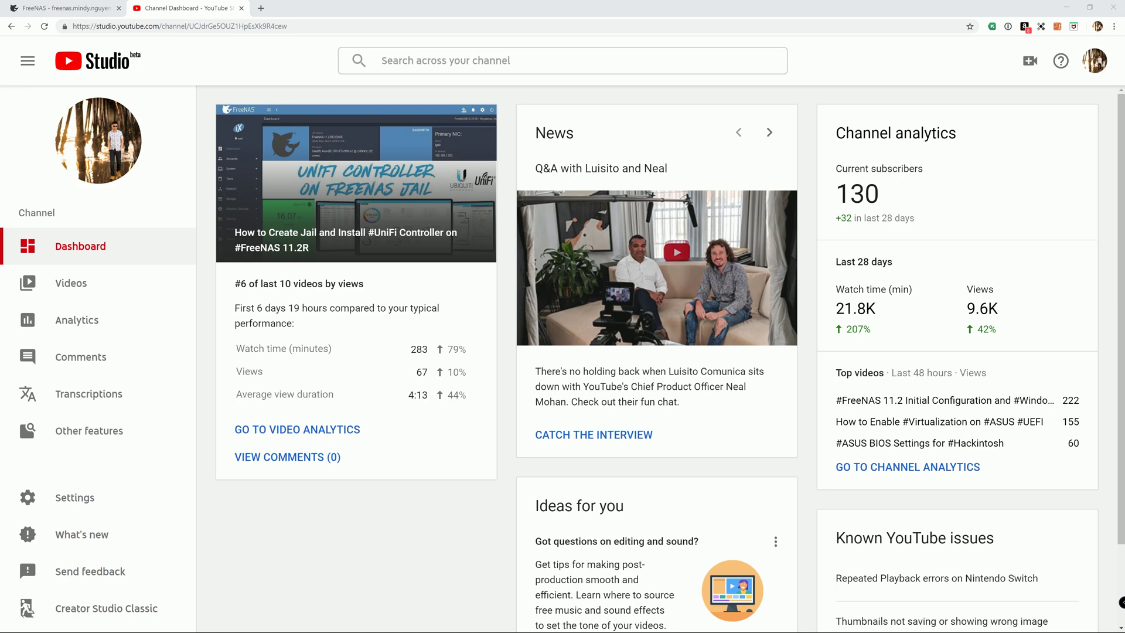
- Run grep VT-x /var/run/dmesg.boot in the FreeNAS Shell to list the VT-x features
click(40, 8)
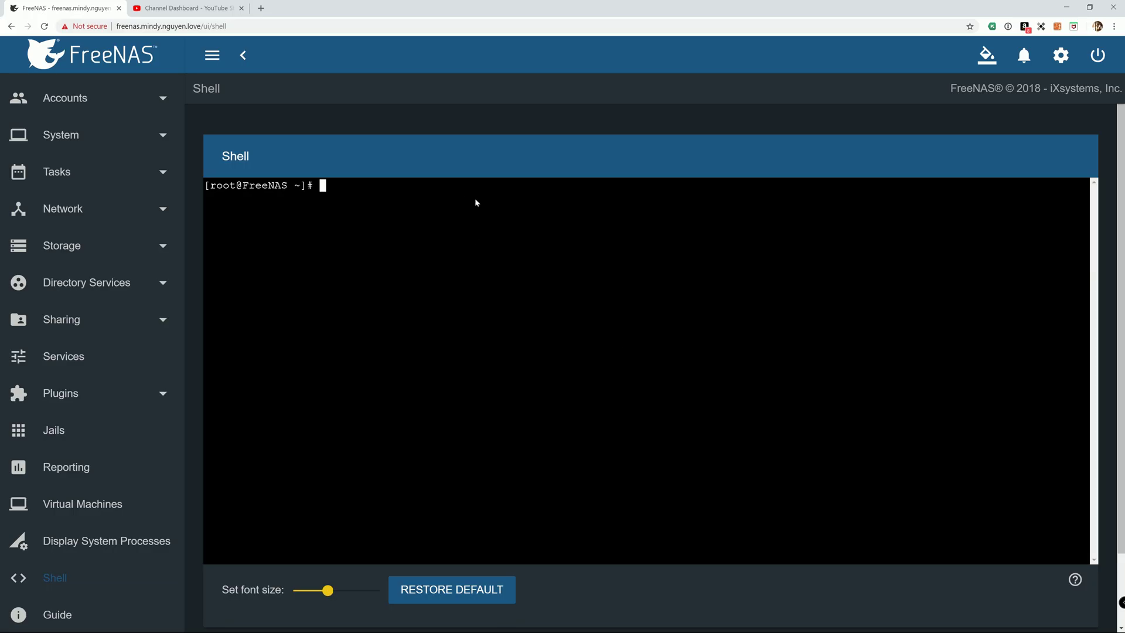
text(grep Vt)
key(BackSpace)
text(T-x /var/run/dmesg)
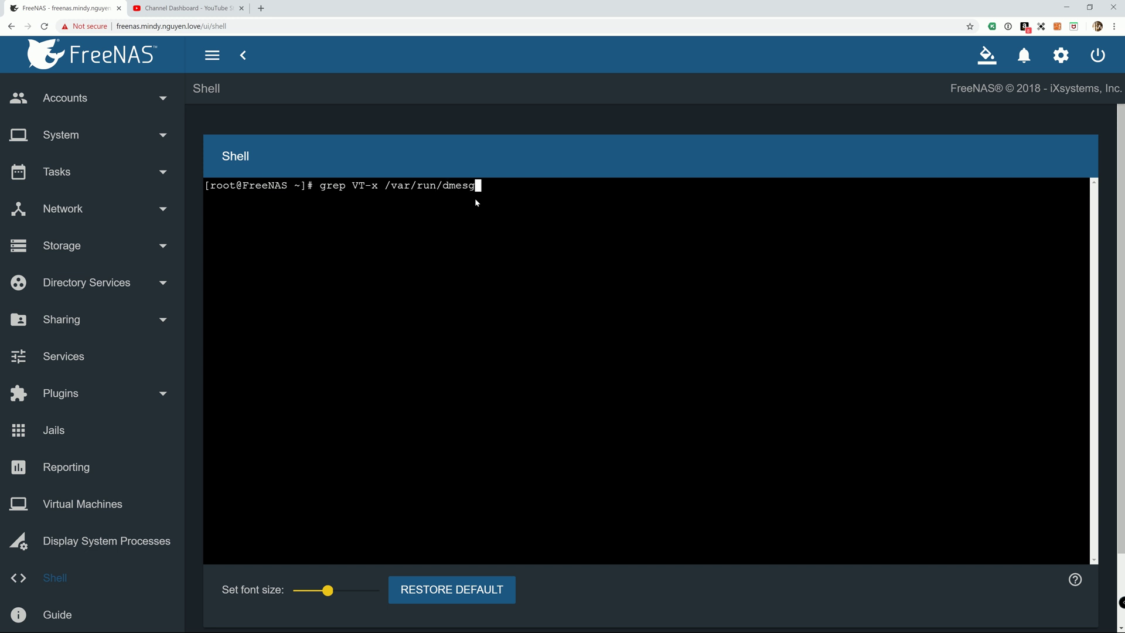
text(.boot)
key(Return)
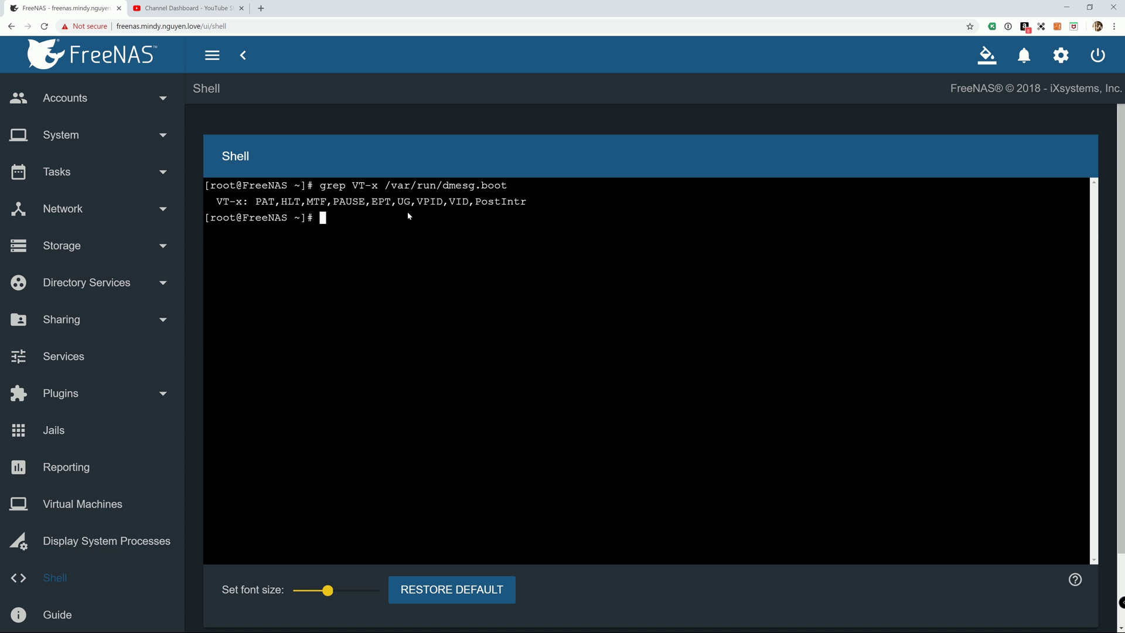
drag(371, 202, 391, 202)
drag(401, 208, 408, 205)
click(402, 202)
click(335, 221)
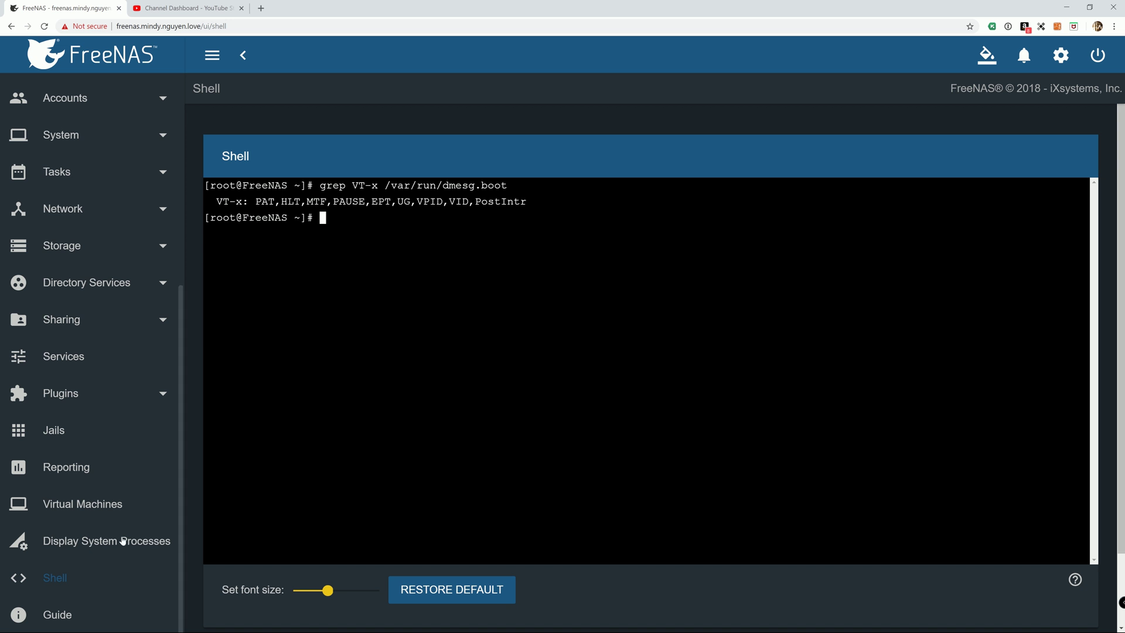
- Start a new VM in the Add VM wizard with guest OS Windows and name Windows10VM
click(84, 511)
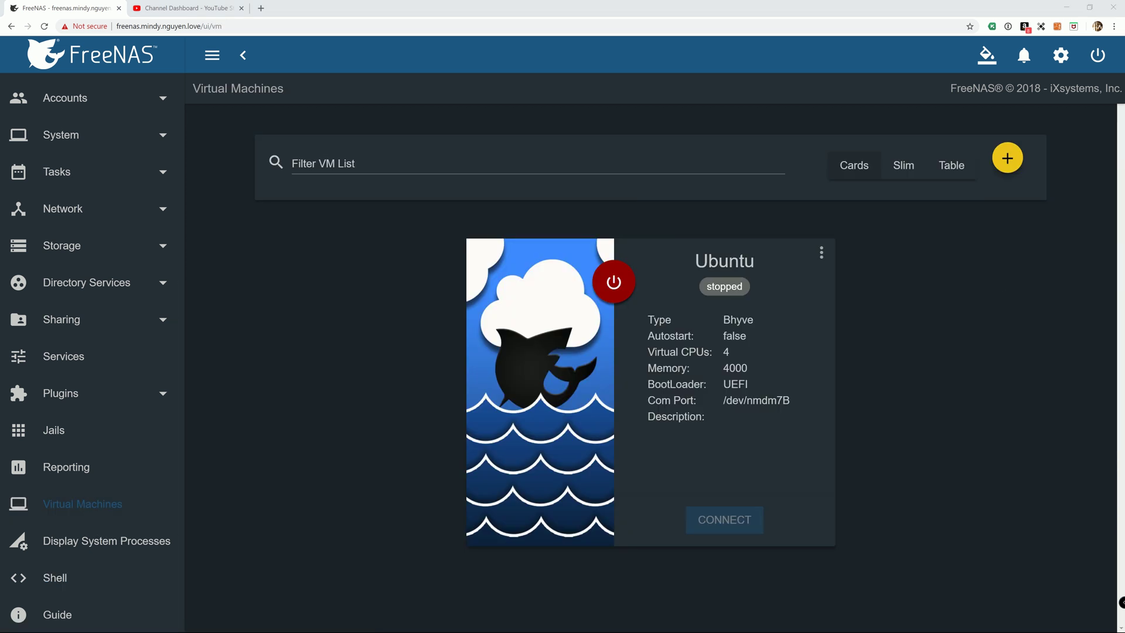
click(1014, 166)
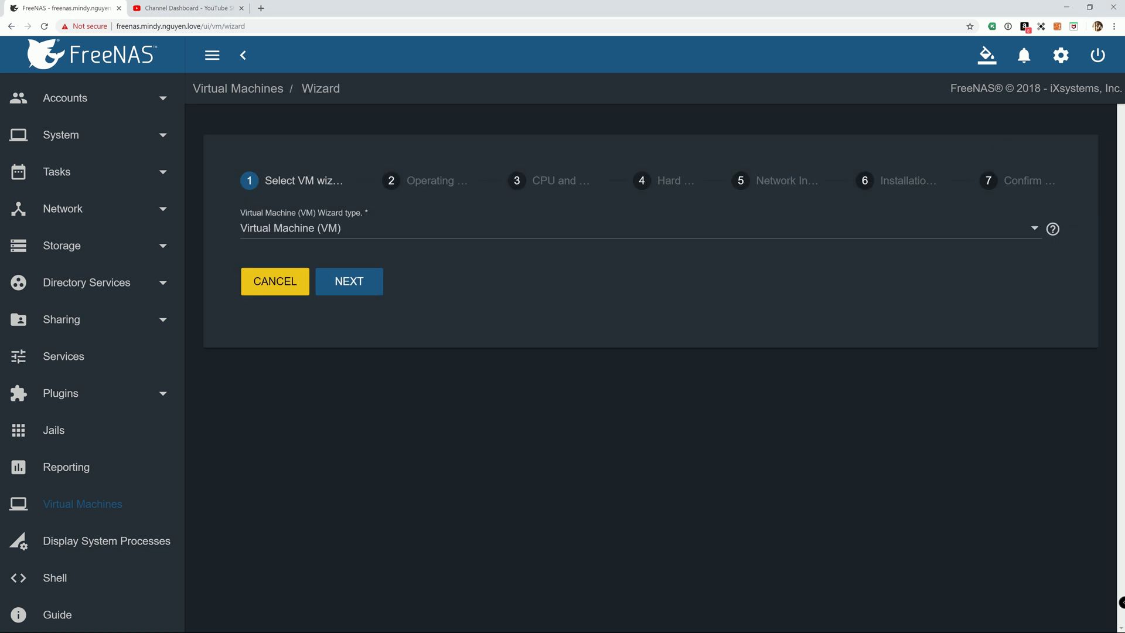
click(358, 282)
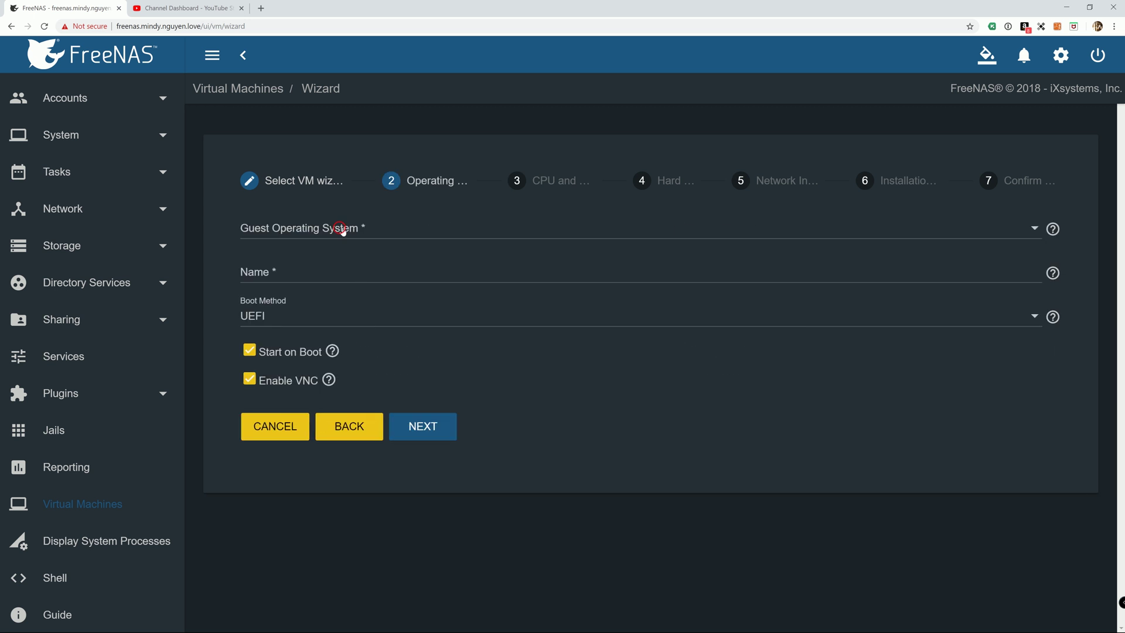
click(343, 230)
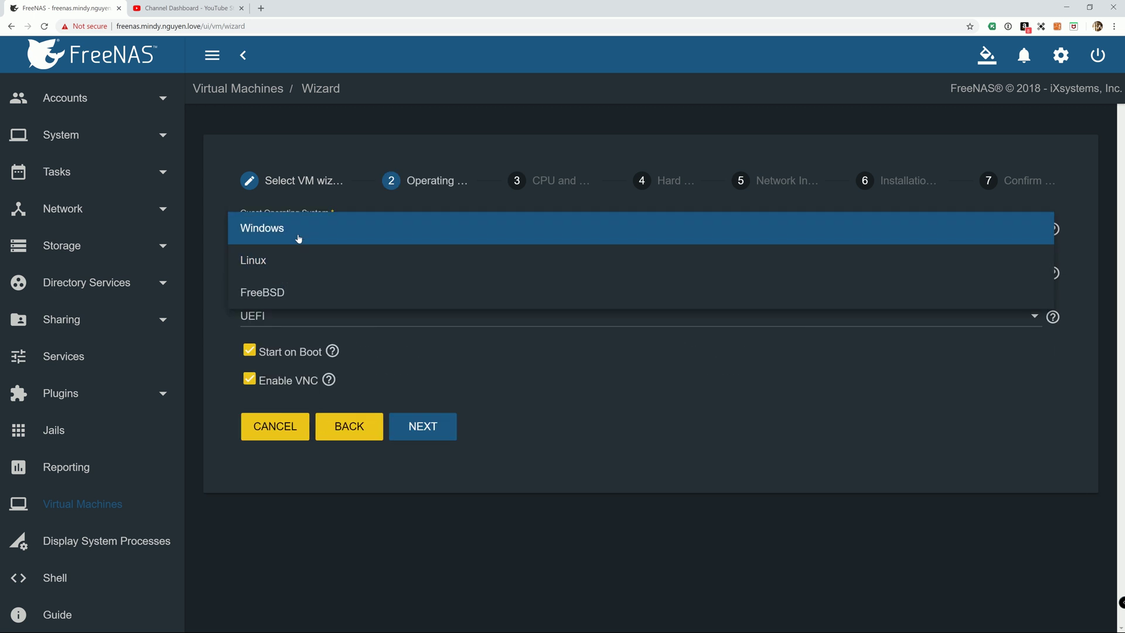
click(298, 233)
click(294, 276)
text(Windows)
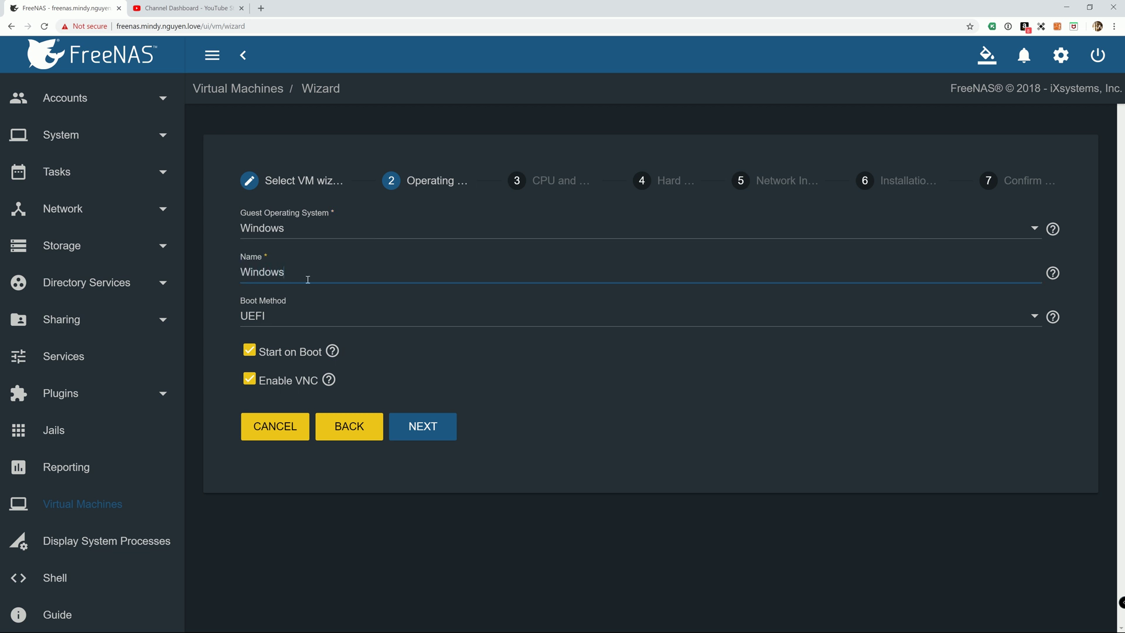
text(10VM)
- Give the VM 4 virtual CPUs with 4096 MiB memory and continue to Hard Disks
click(432, 427)
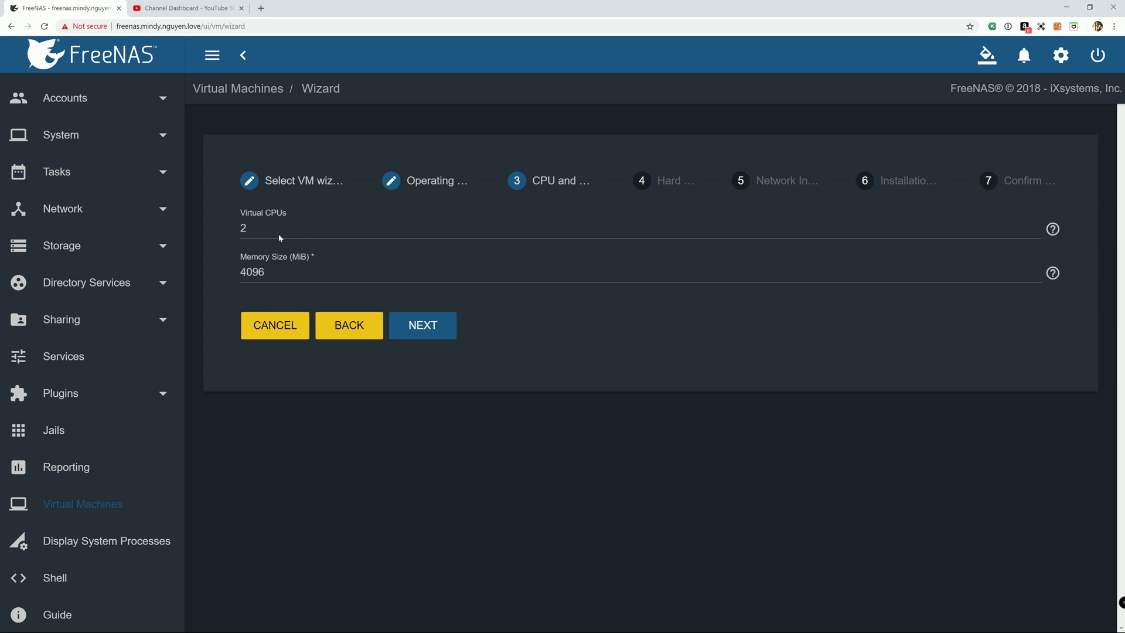
drag(276, 233, 205, 236)
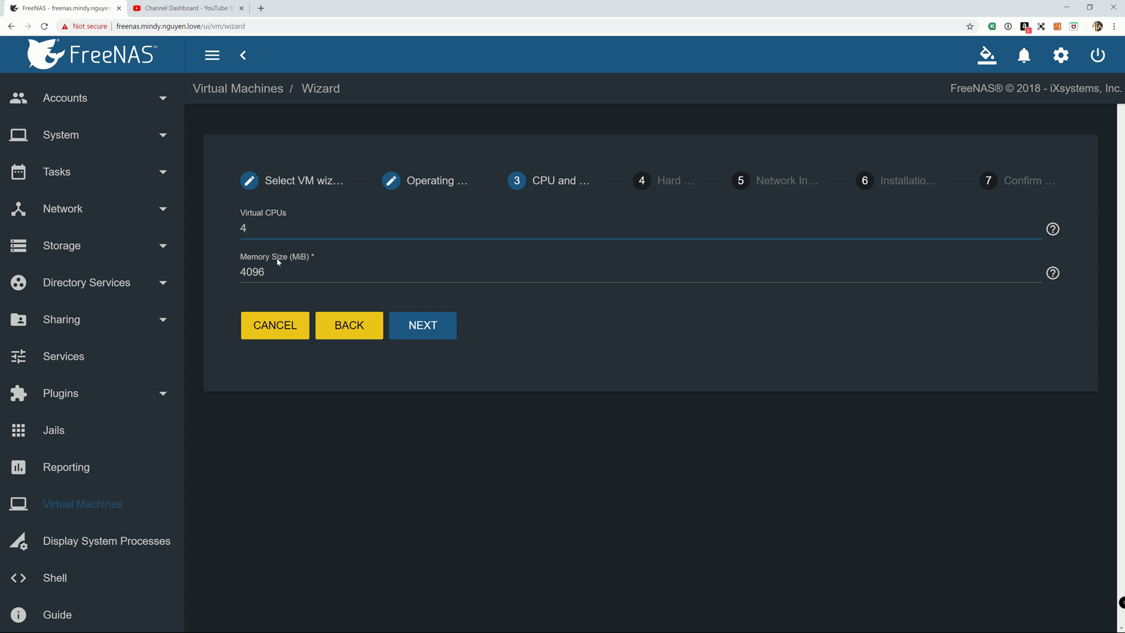
click(439, 330)
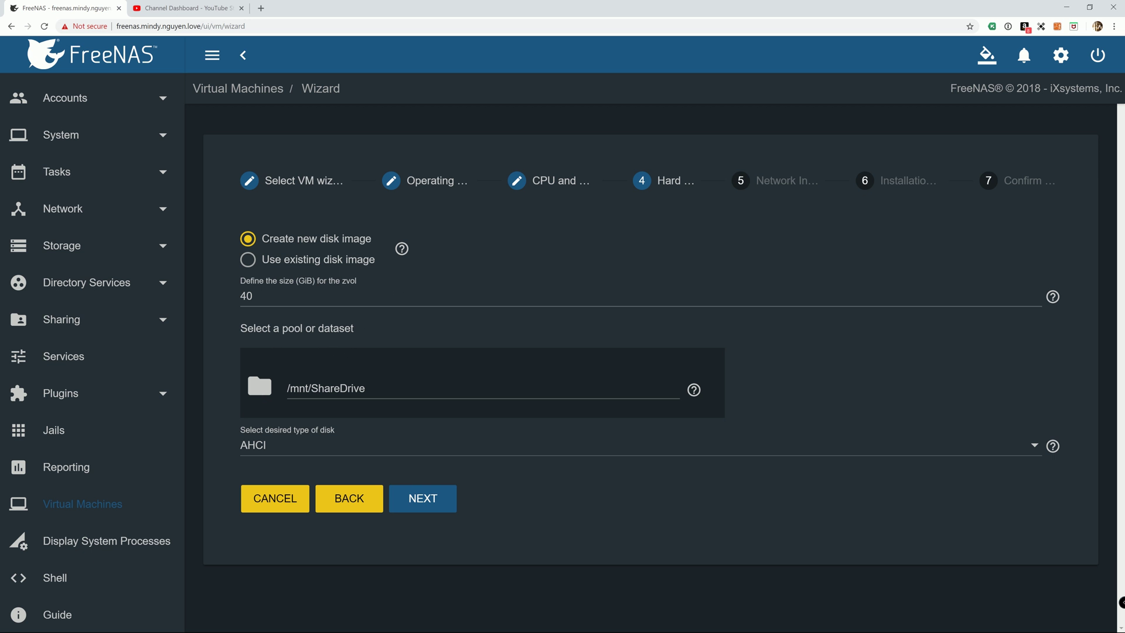
- Place the 40 GiB disk image in /mnt/ShareDrive/VM, keeping AHCI as the disk type
click(259, 386)
click(250, 428)
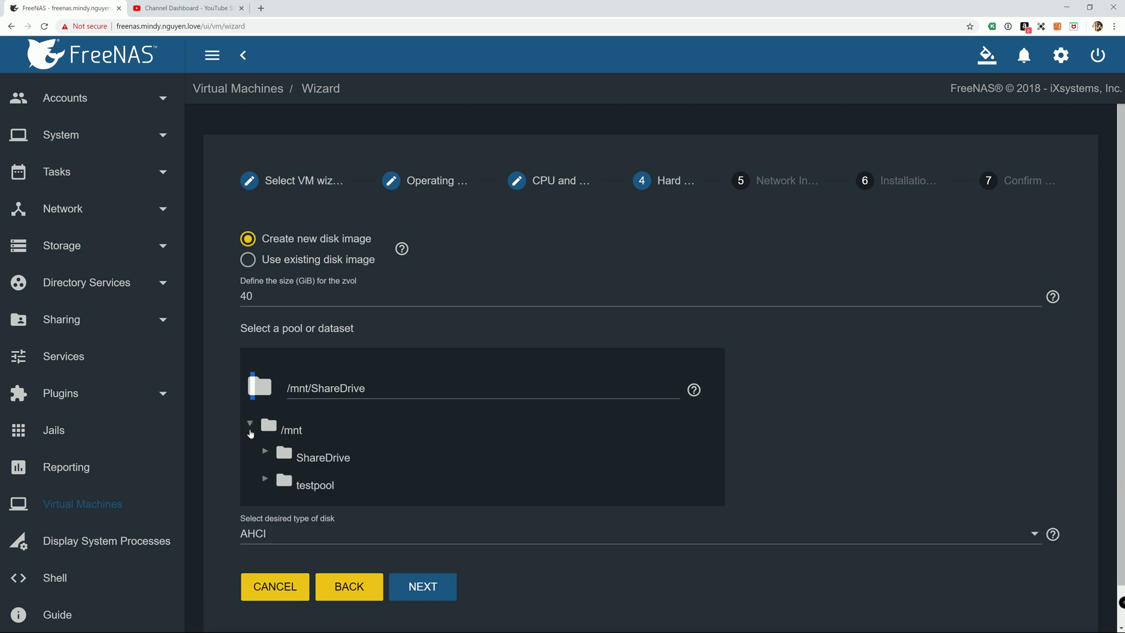
scroll(263, 445, down, 1)
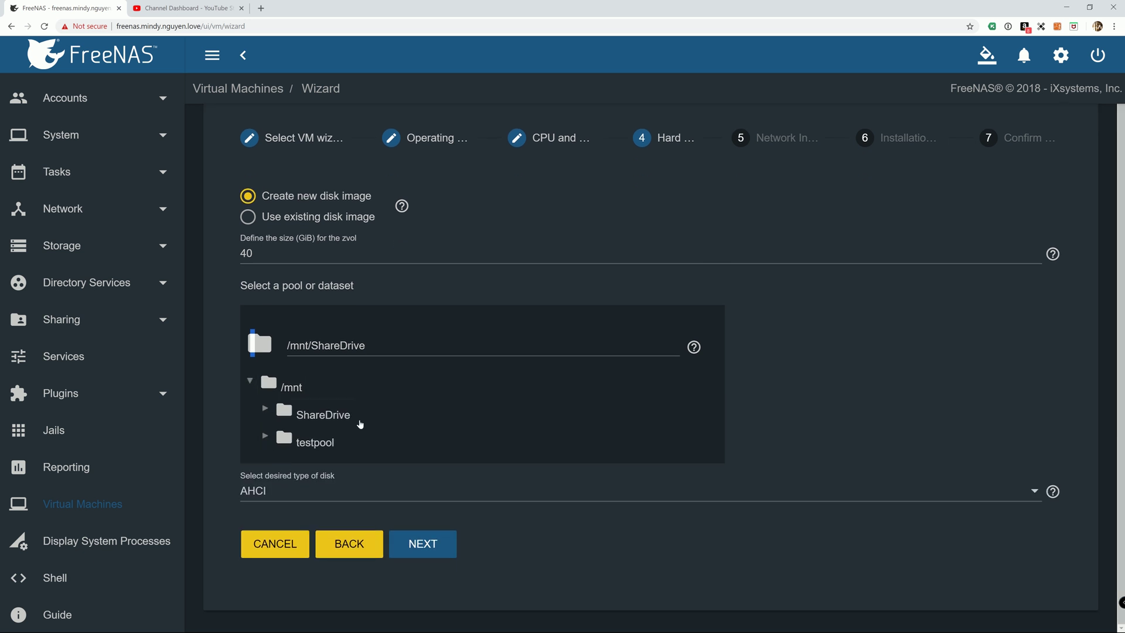
click(266, 412)
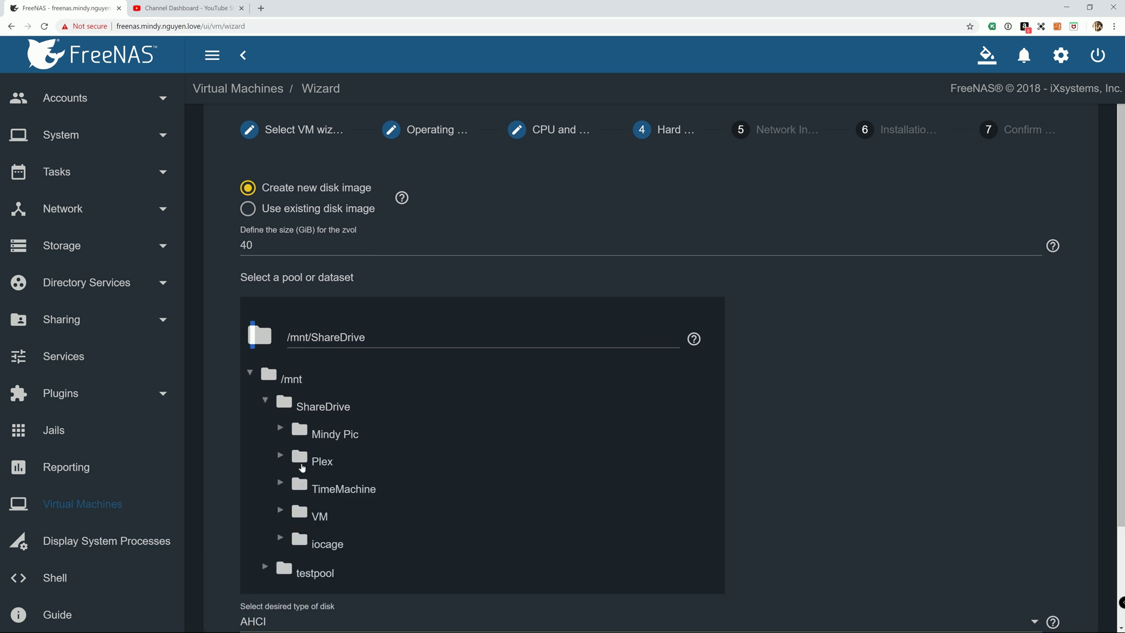
scroll(305, 424, down, 2)
click(305, 425)
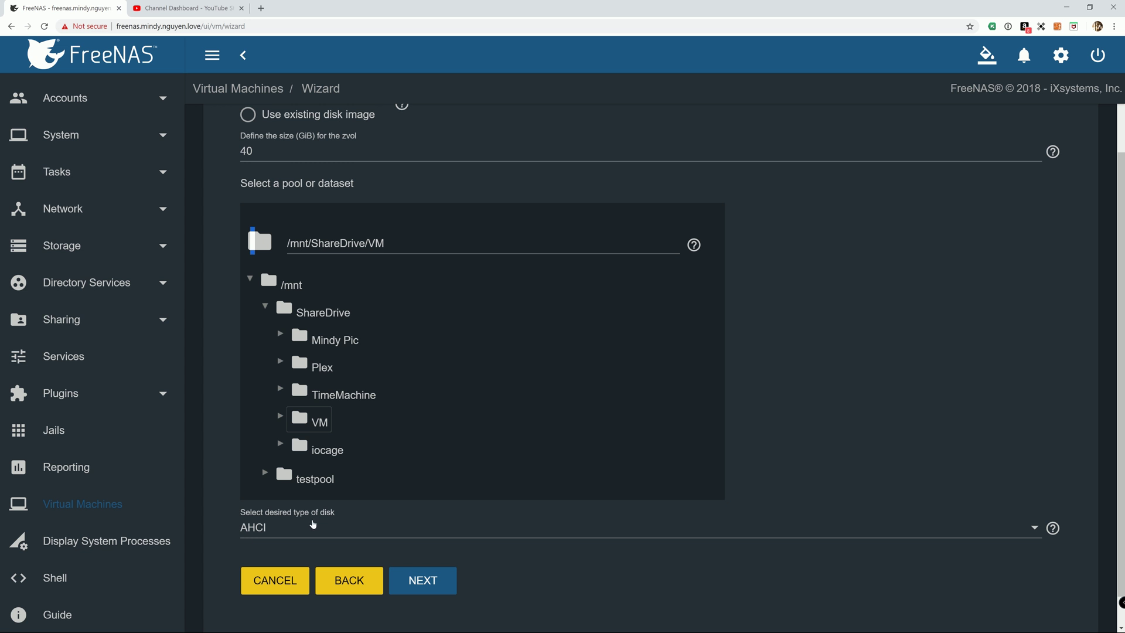
click(295, 530)
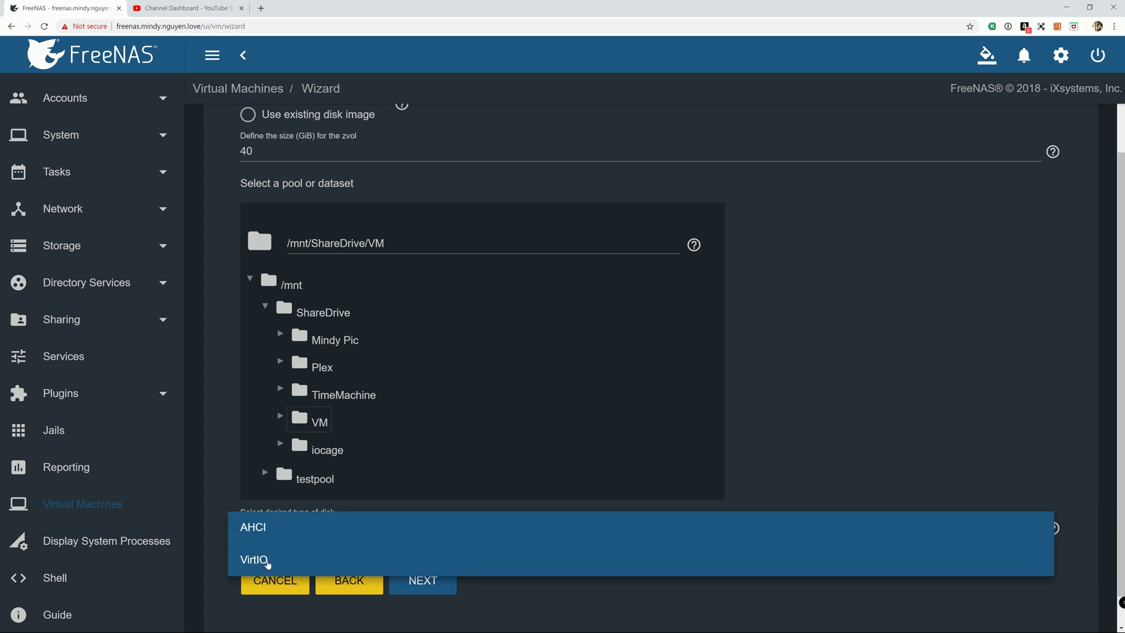
click(211, 529)
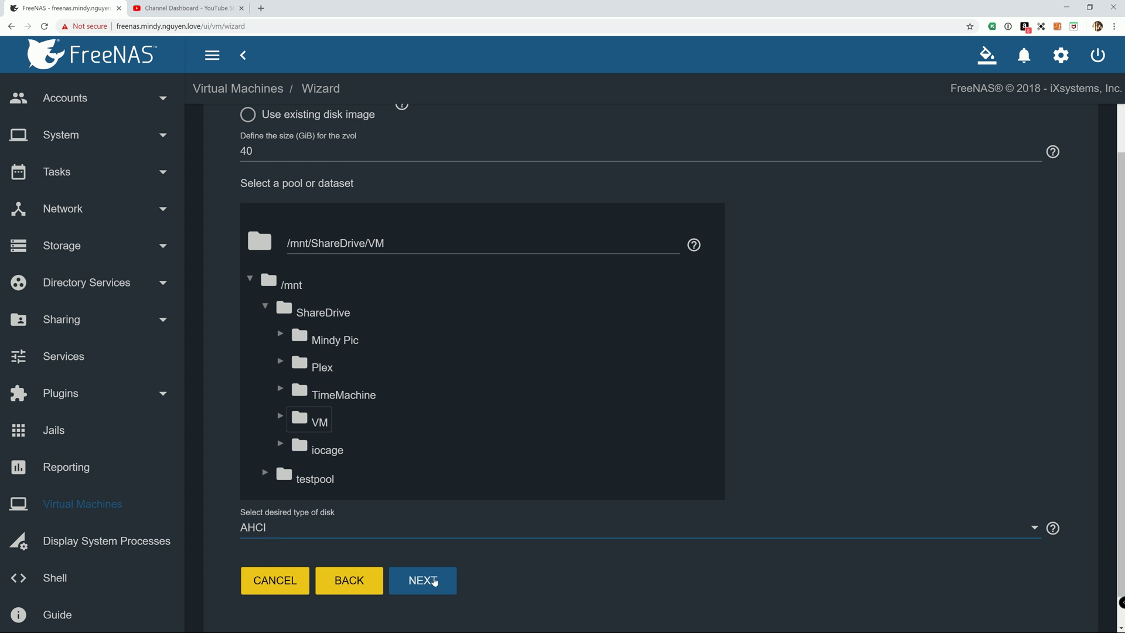
- Use an Intel e82545 (e1000) network adapter attached to NIC igb0
click(423, 581)
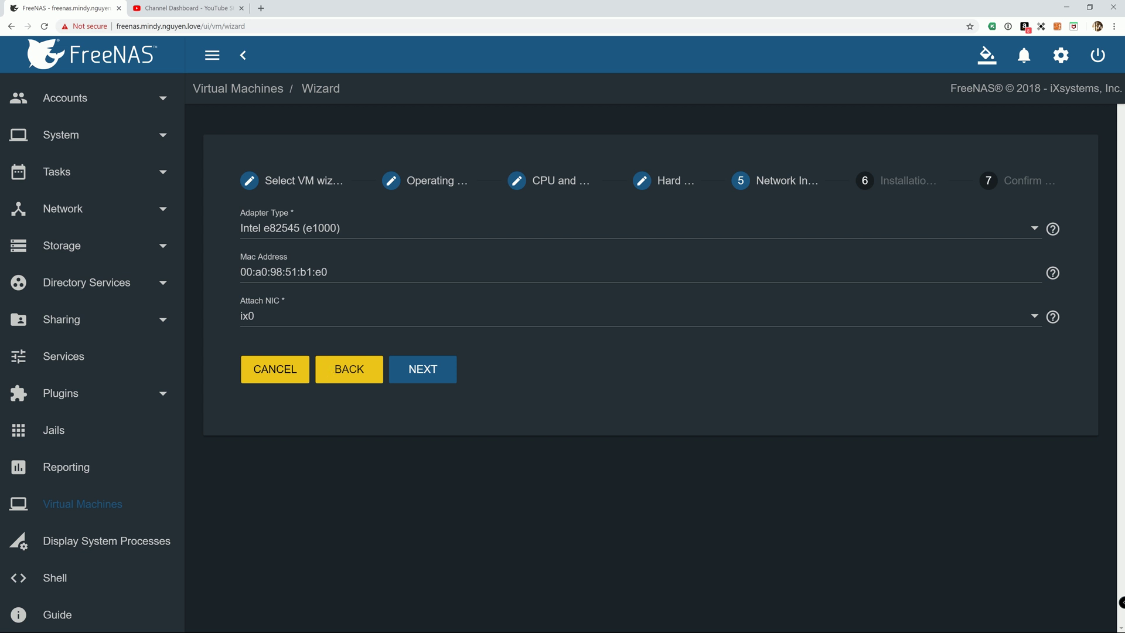
click(271, 231)
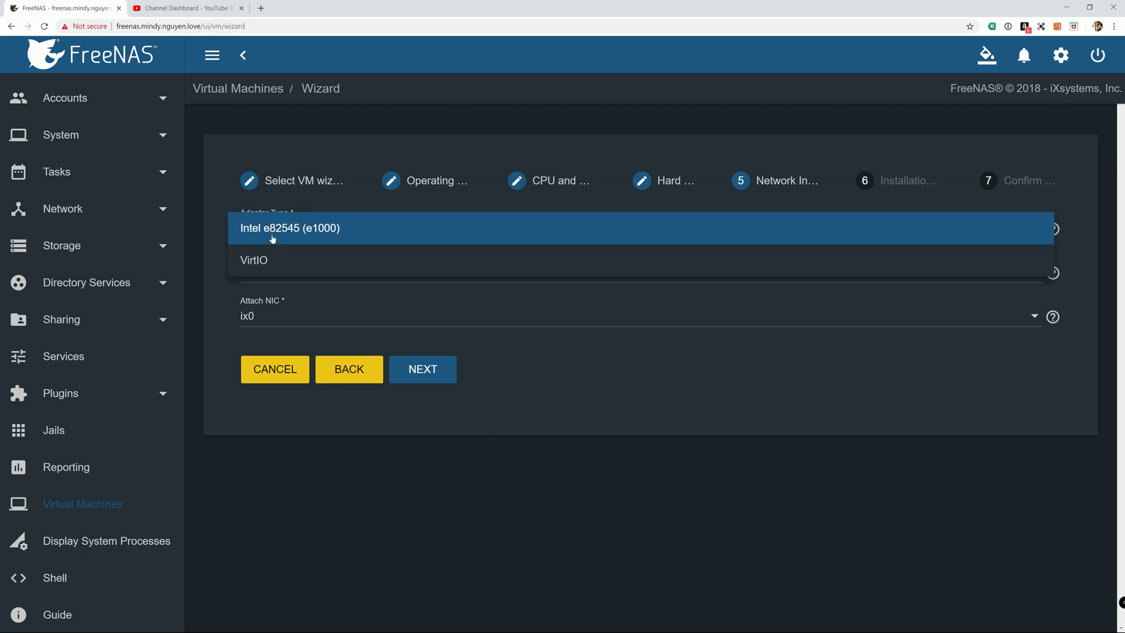
click(208, 257)
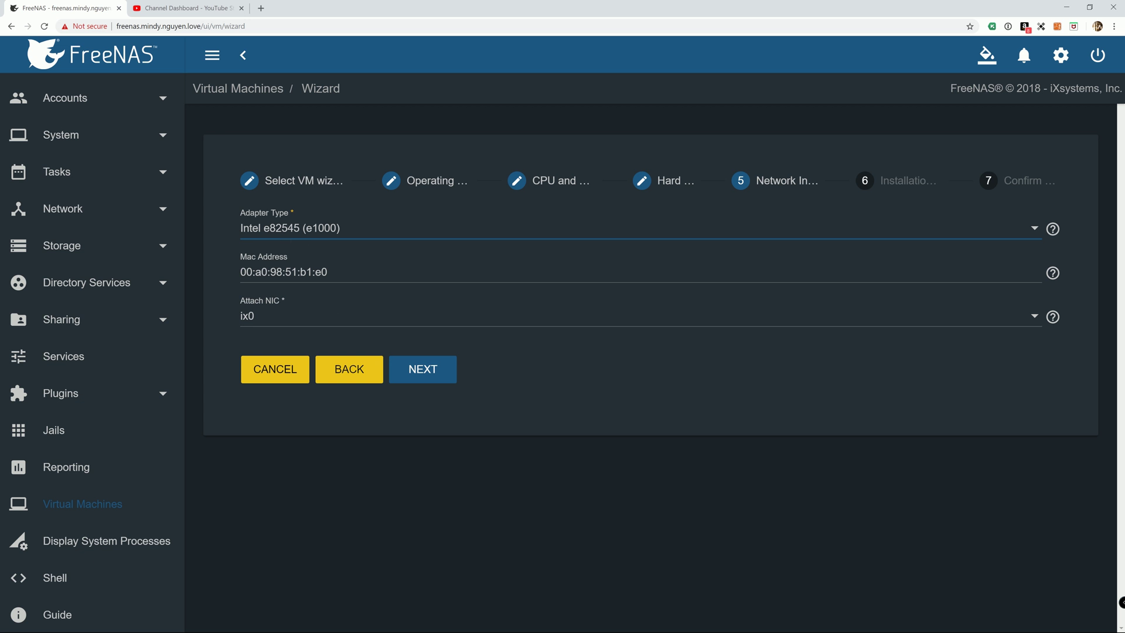
click(336, 324)
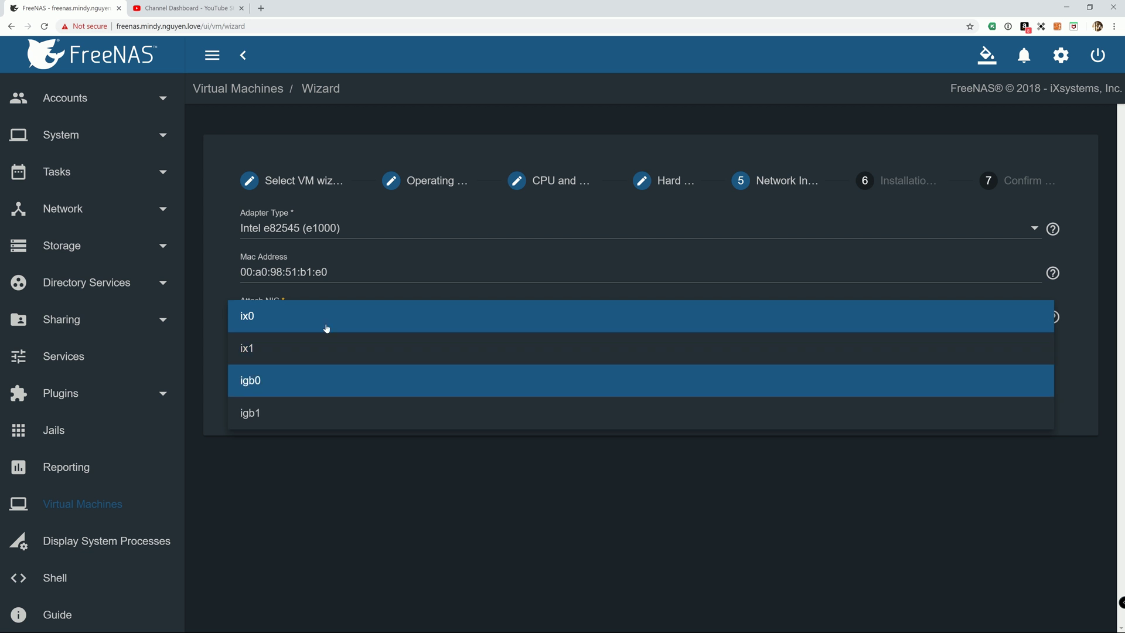
click(259, 393)
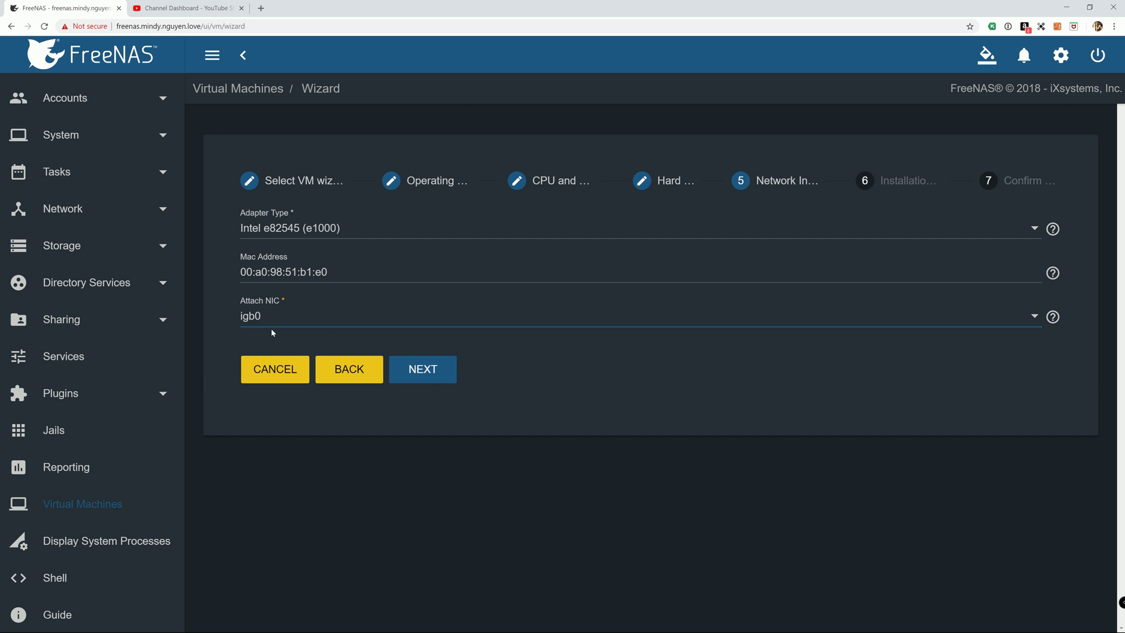
- Select /mnt/ShareDrive/VM/Win10_1709_English_x64.iso as installation media and reach the Confirm summary
click(427, 366)
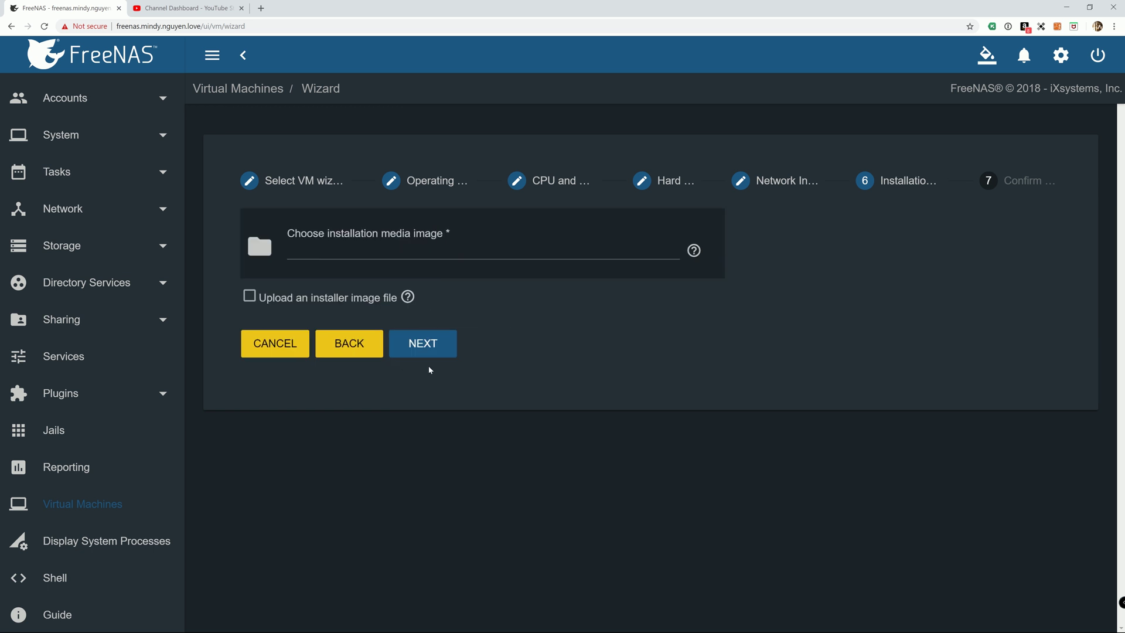
click(258, 234)
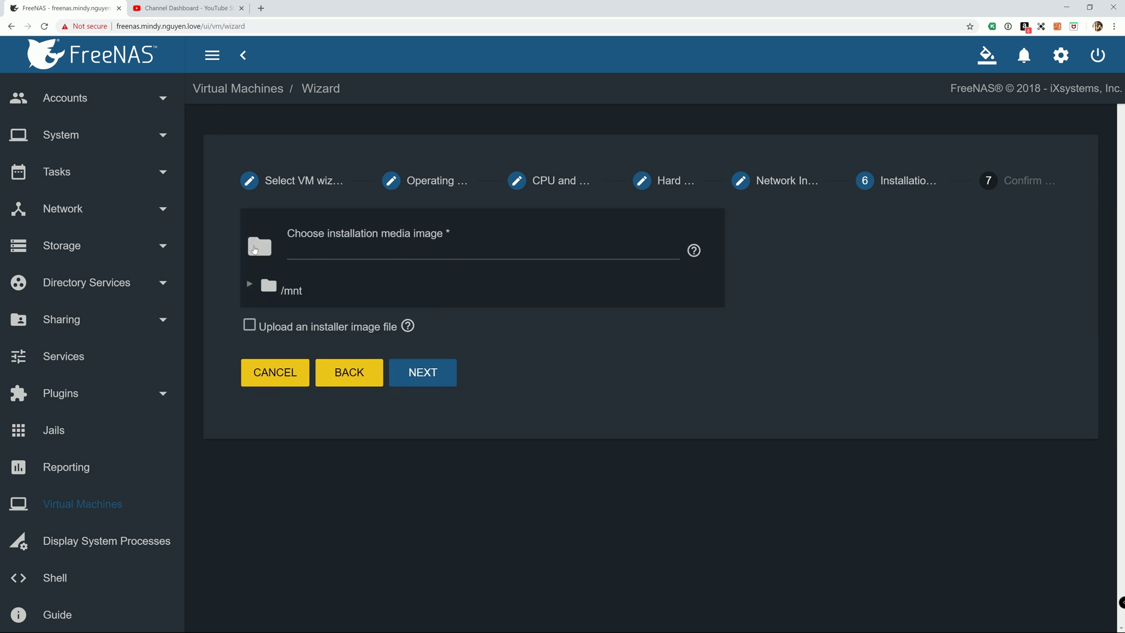
click(250, 286)
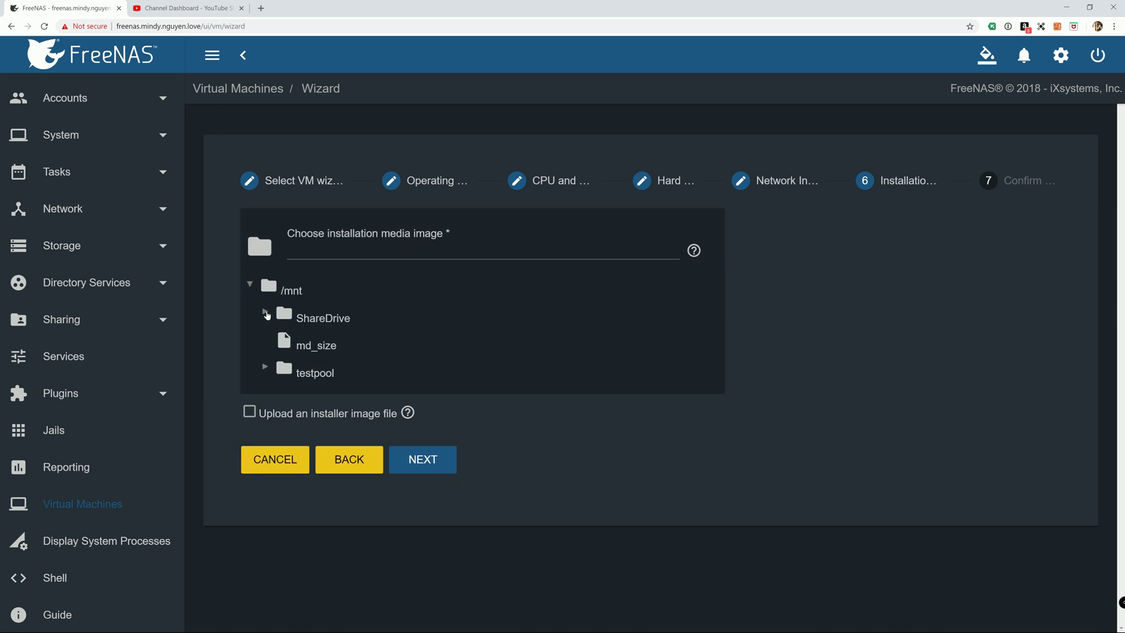
click(266, 314)
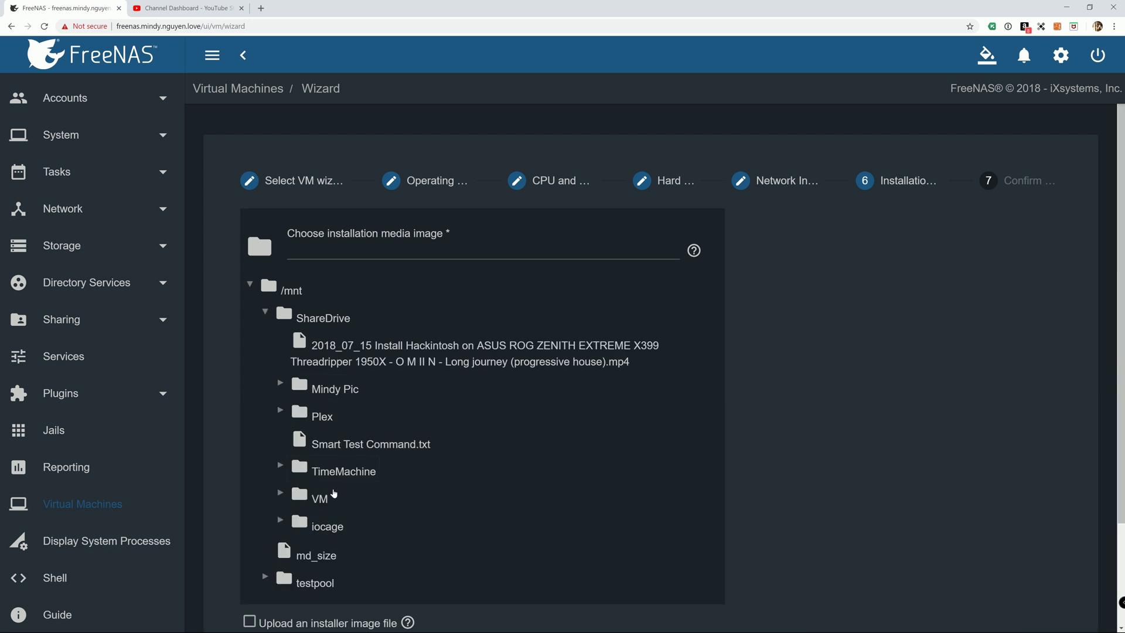
click(280, 492)
scroll(384, 508, down, 1)
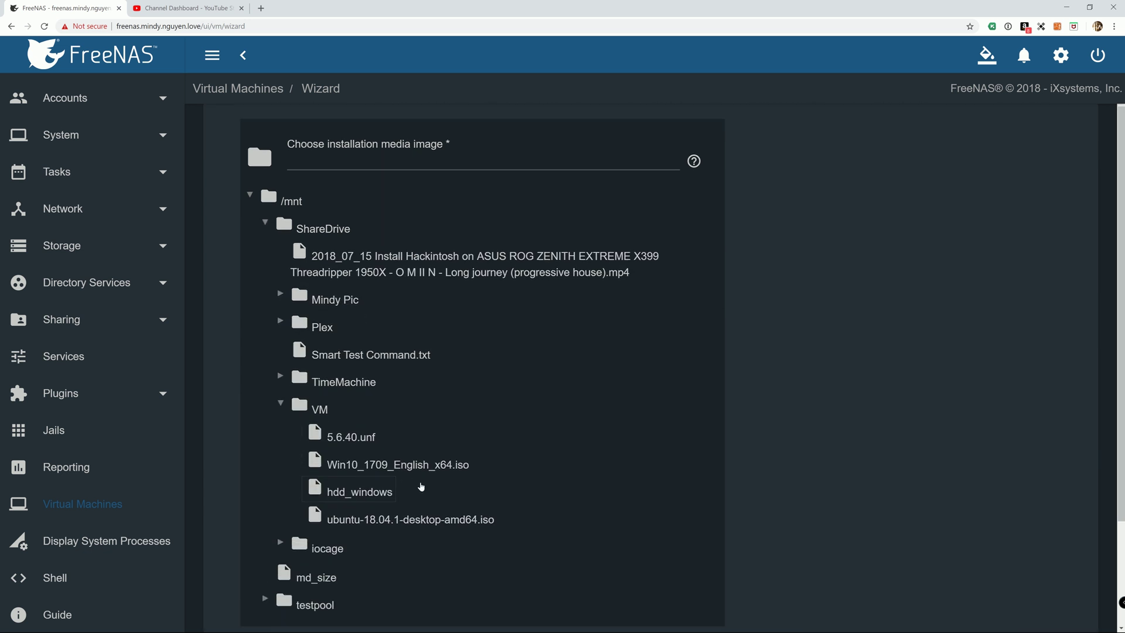
click(427, 456)
scroll(643, 487, down, 3)
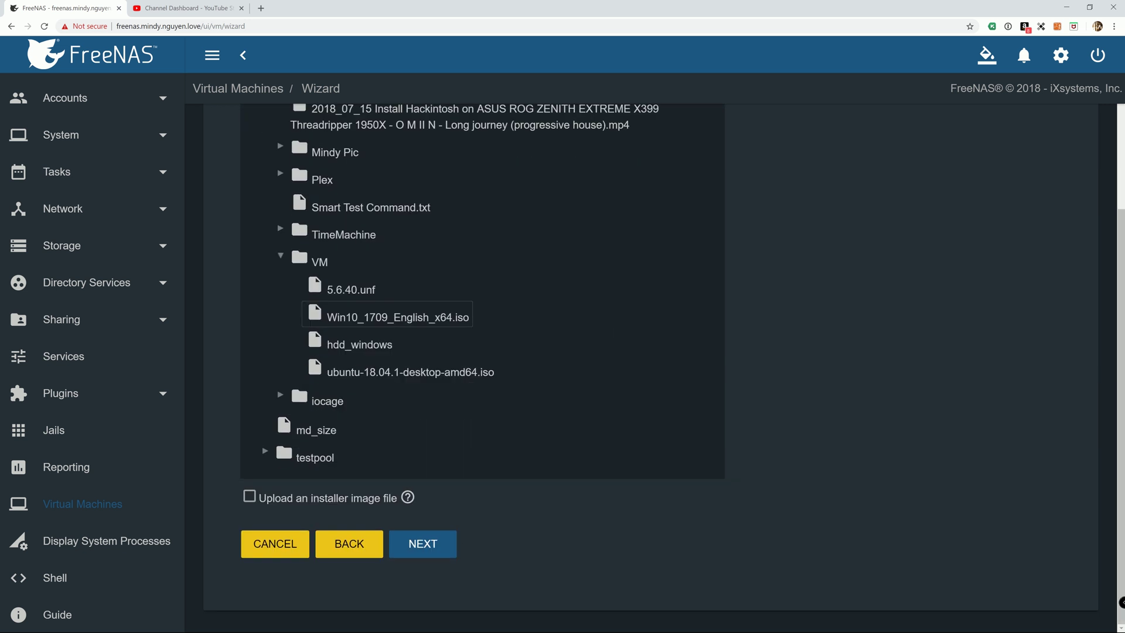
click(433, 544)
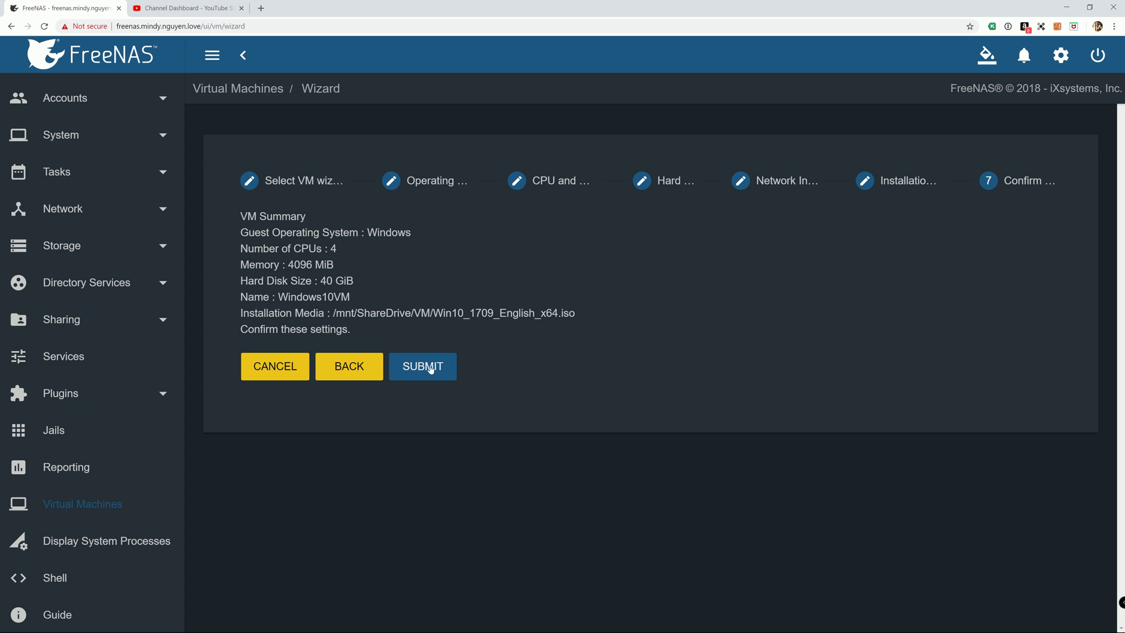
- Submit the Windows10VM settings and power the new VM on
click(431, 368)
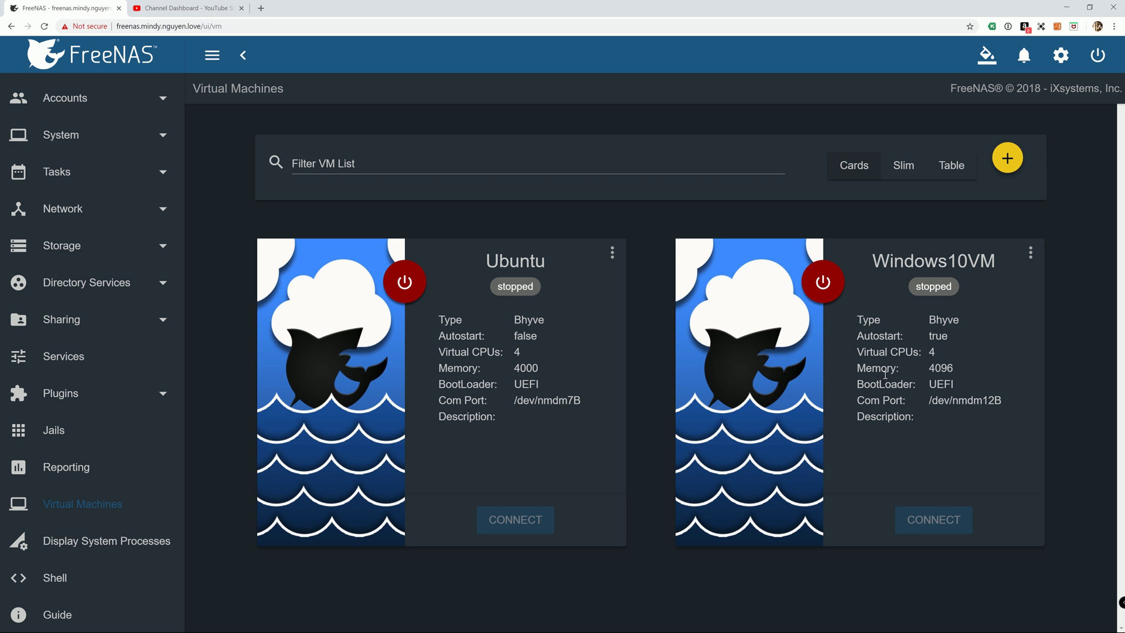
click(824, 282)
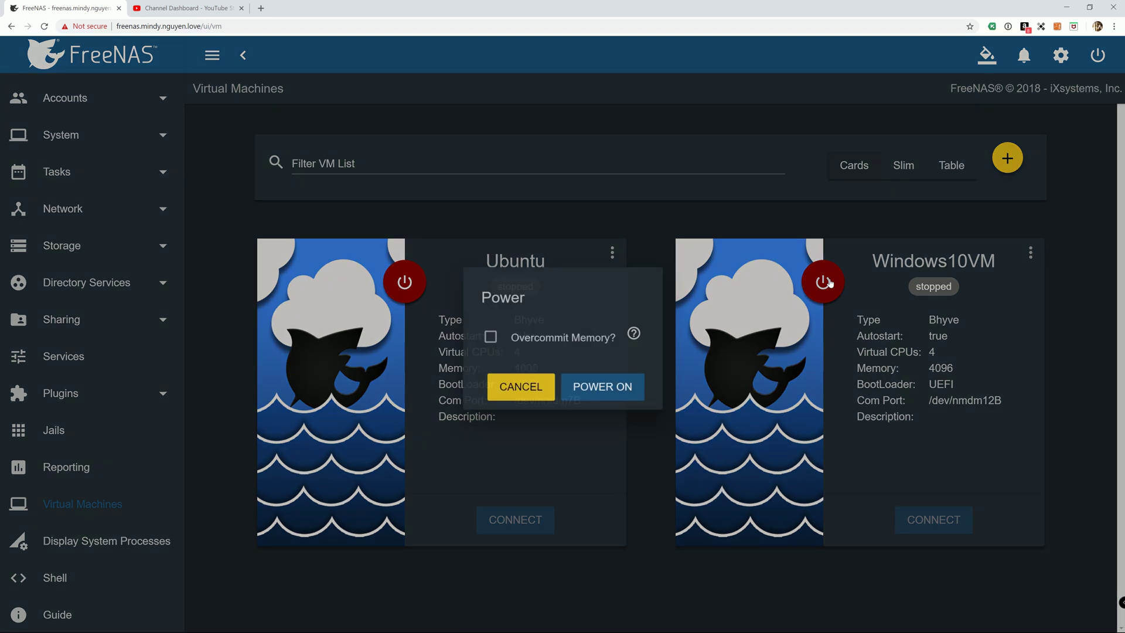
click(628, 383)
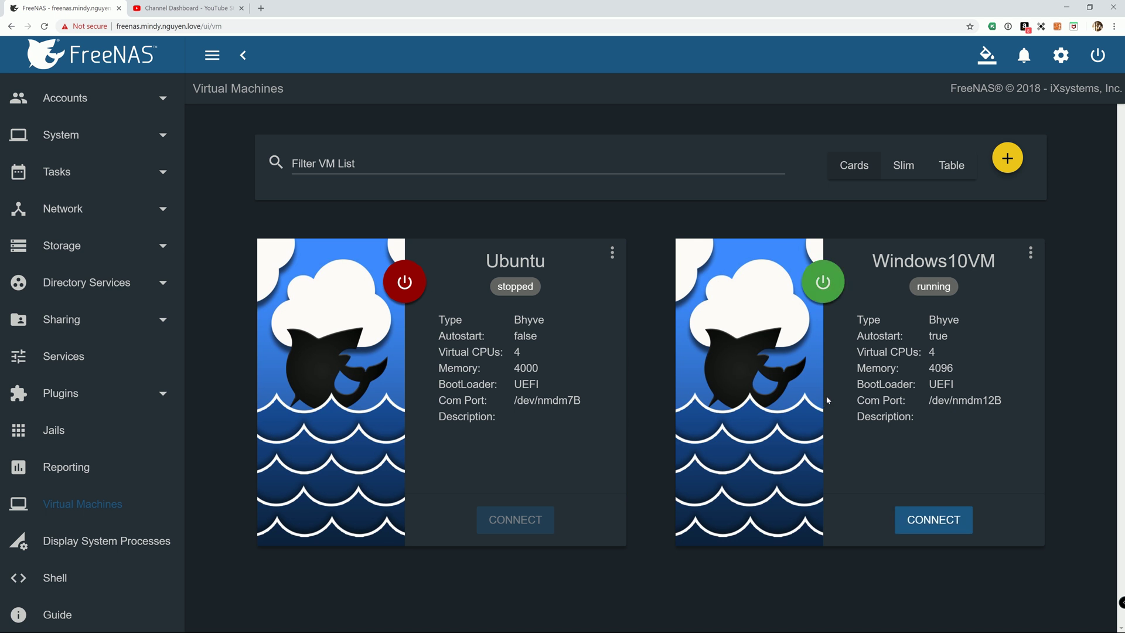
- Connect to Windows10VM over VNC, boot from the installer disc, and choose Install now
click(931, 527)
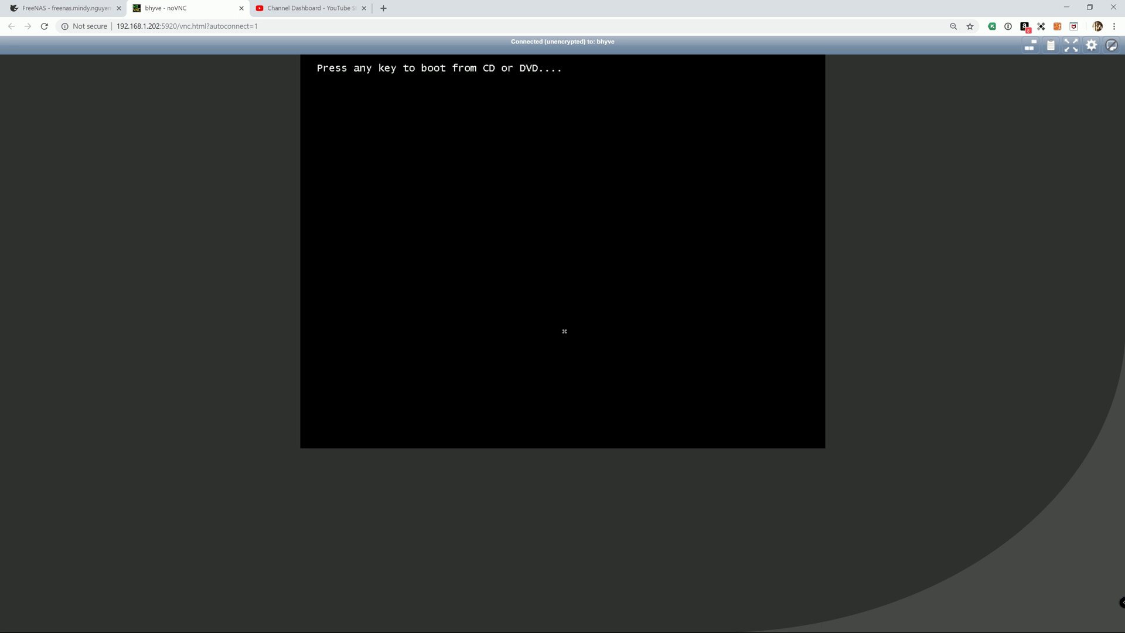
key(Return)
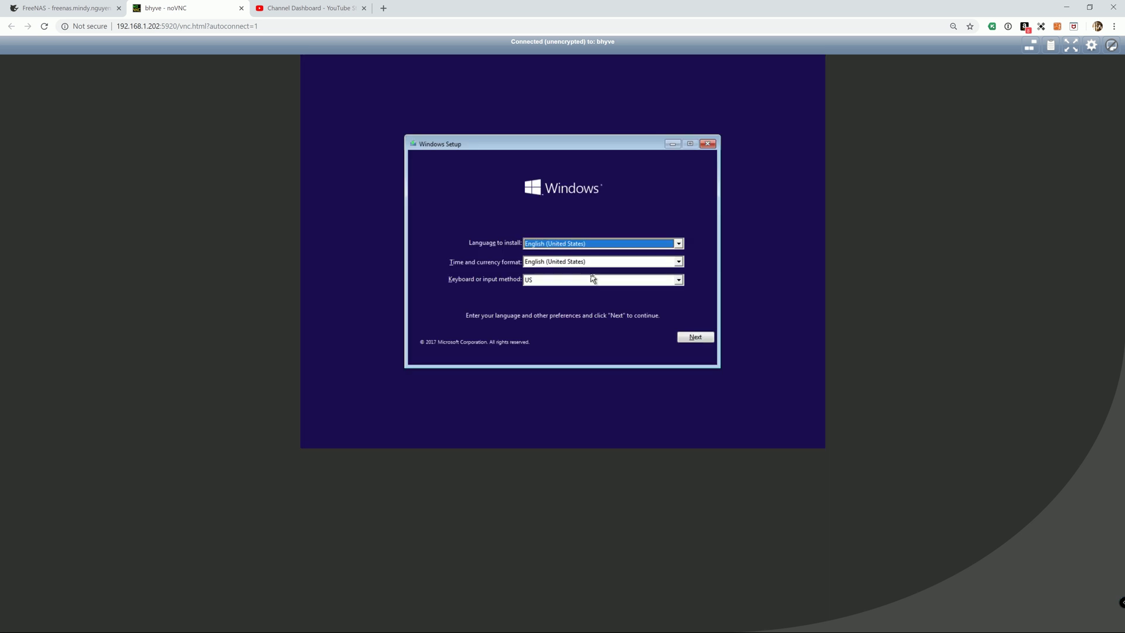
click(701, 340)
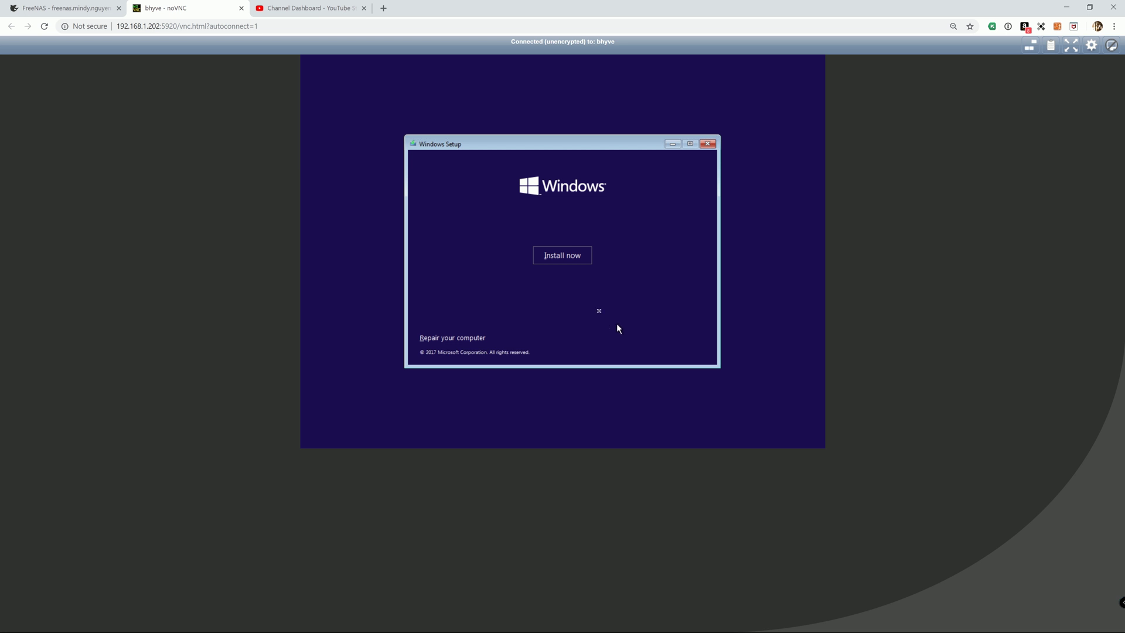
click(568, 256)
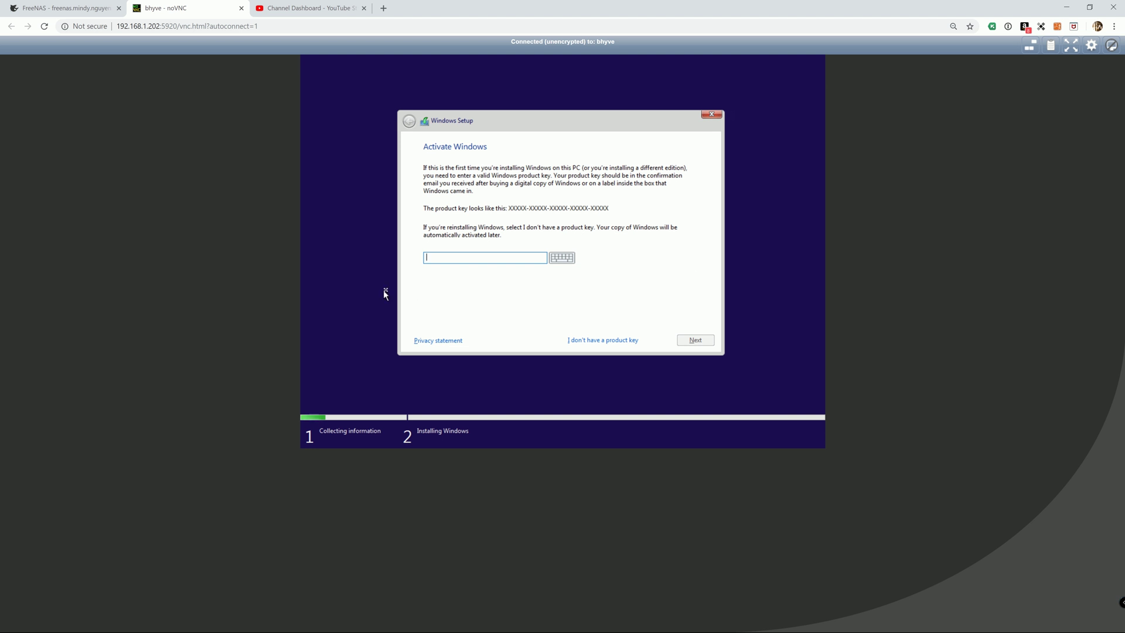
- Skip the product key, choose Windows 10 Pro, and accept the license terms
click(615, 341)
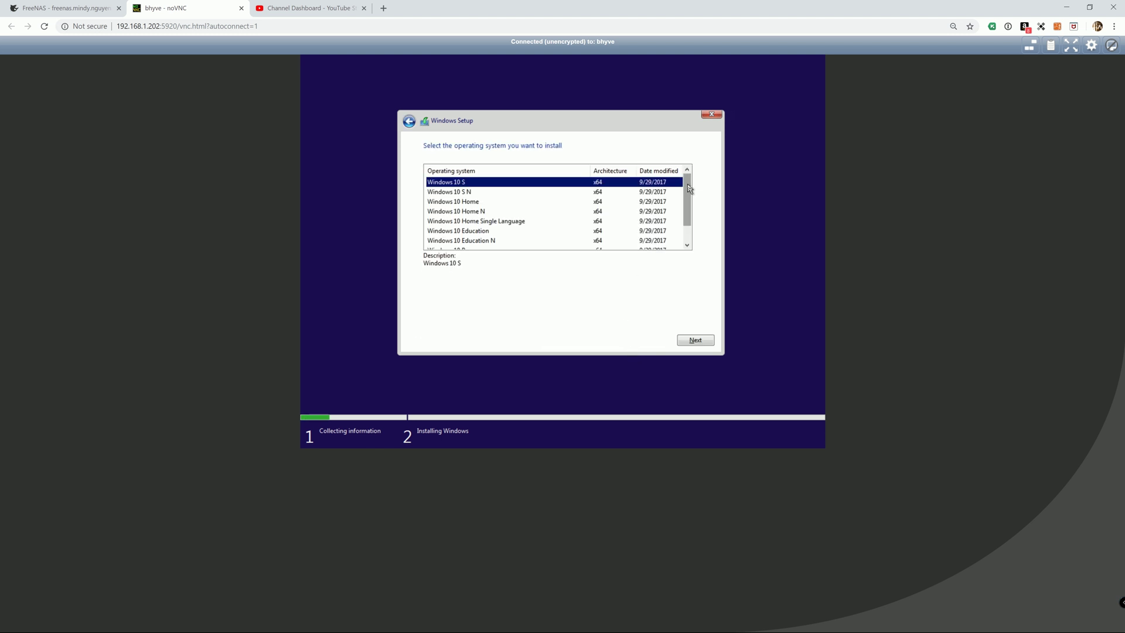
scroll(687, 190, down, 1)
click(425, 231)
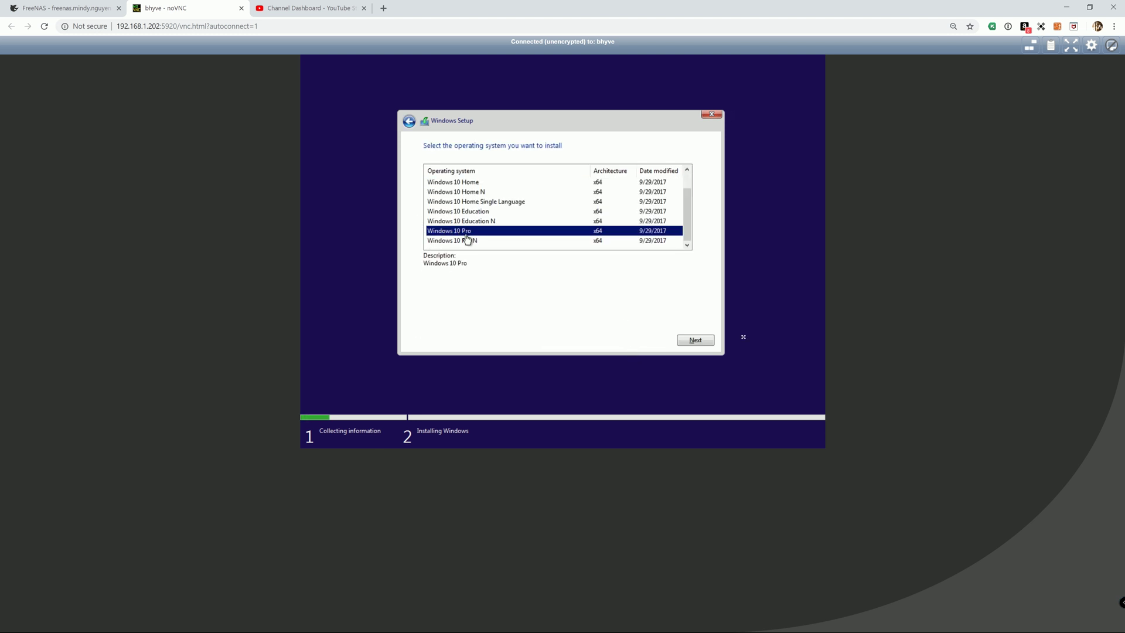
click(697, 340)
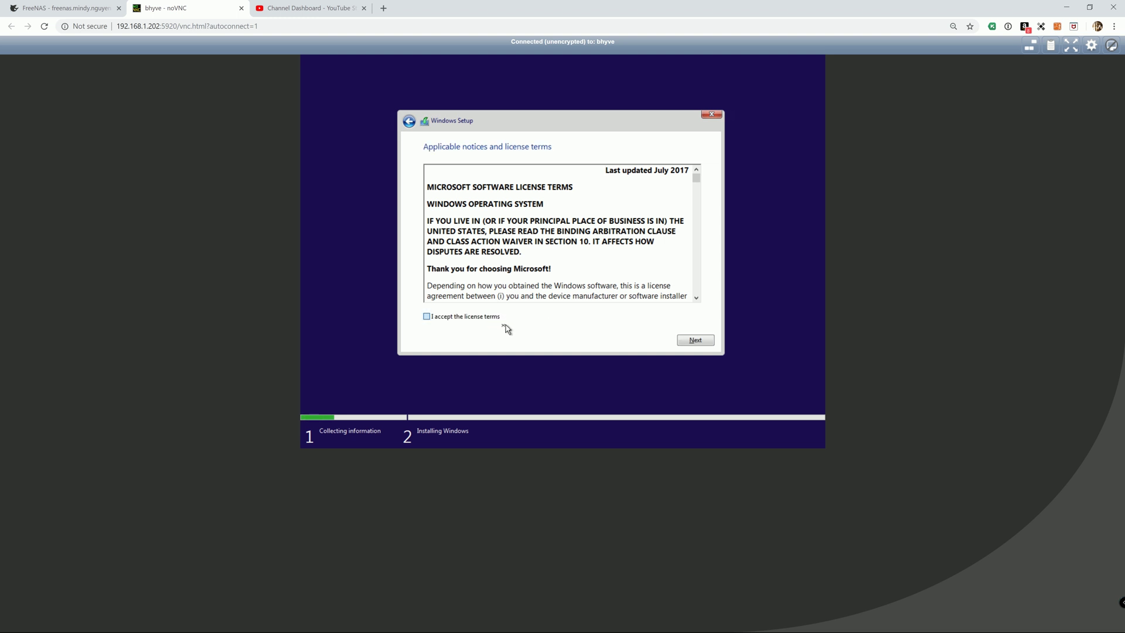
click(483, 321)
click(696, 341)
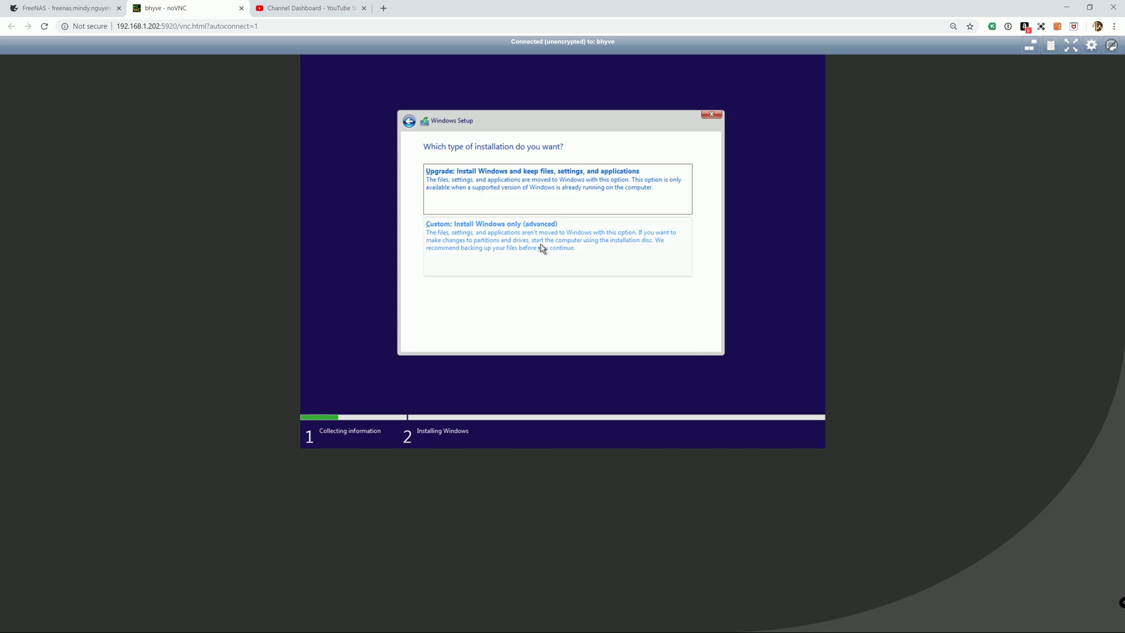
- Start a Custom installation onto Drive 0 Unallocated Space
click(497, 249)
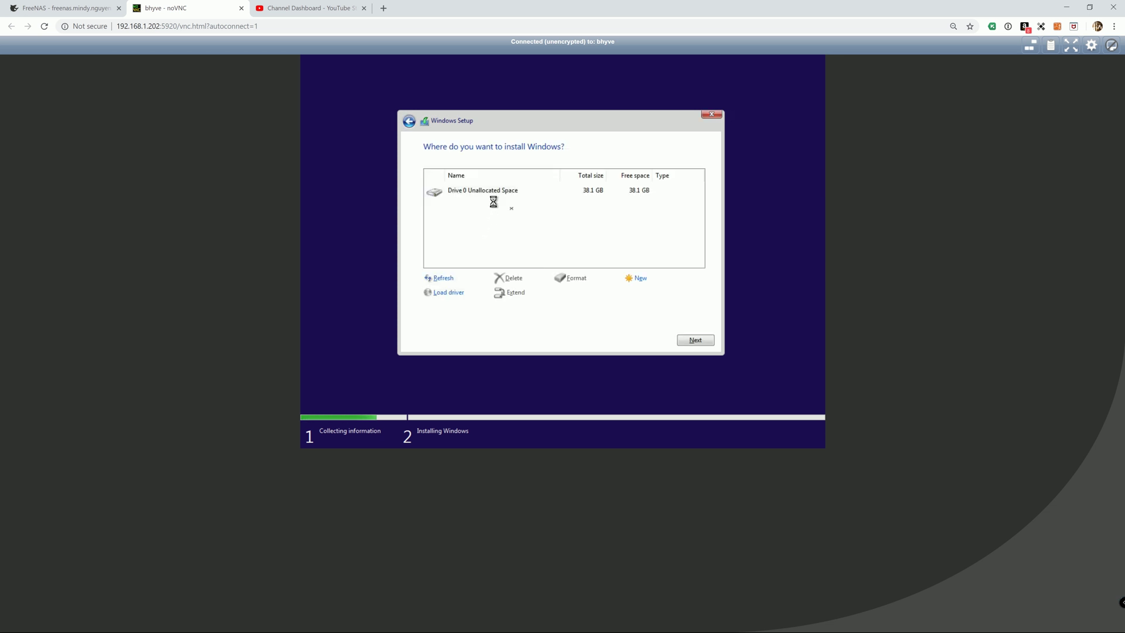
click(493, 196)
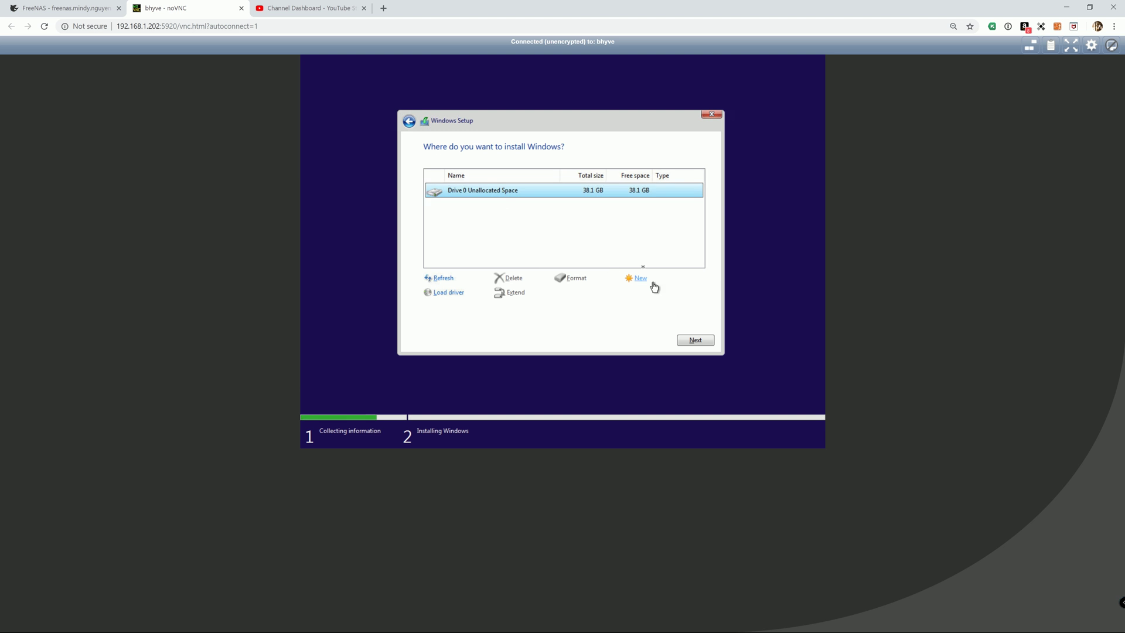
click(701, 342)
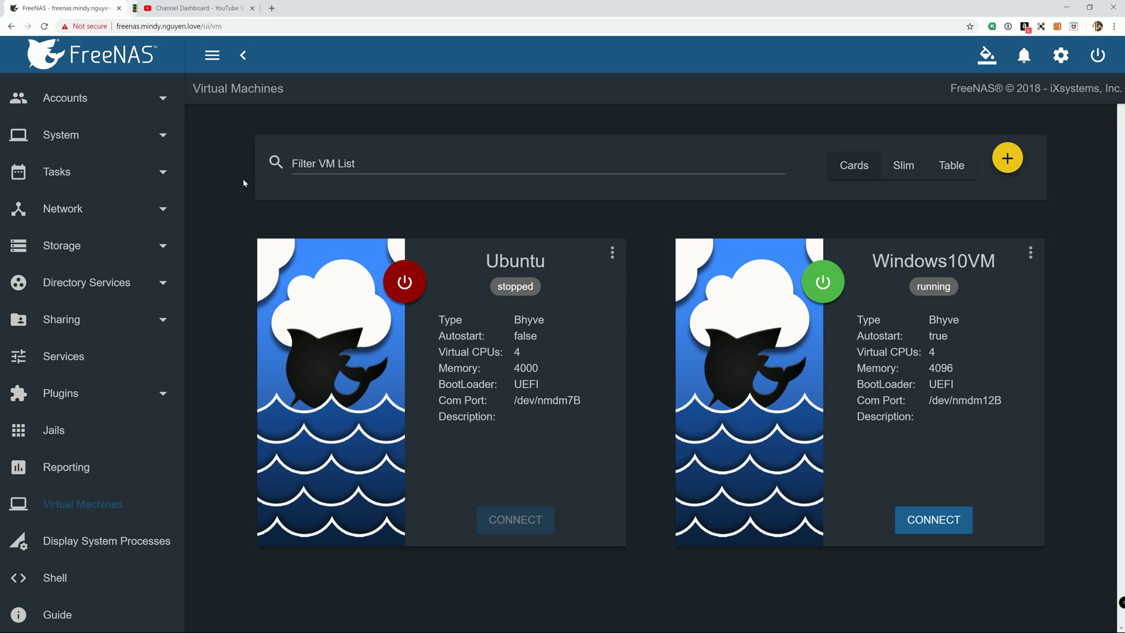
- Close the disconnected noVNC tab and reconnect to the rebooted Windows10VM's VNC console
click(241, 9)
click(950, 521)
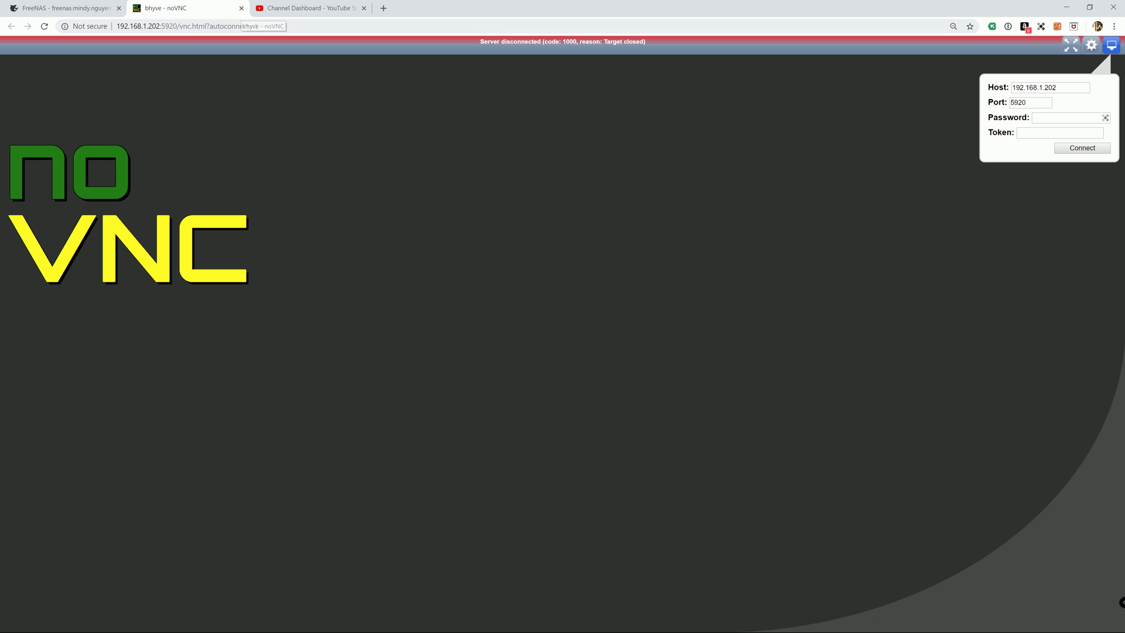
click(241, 8)
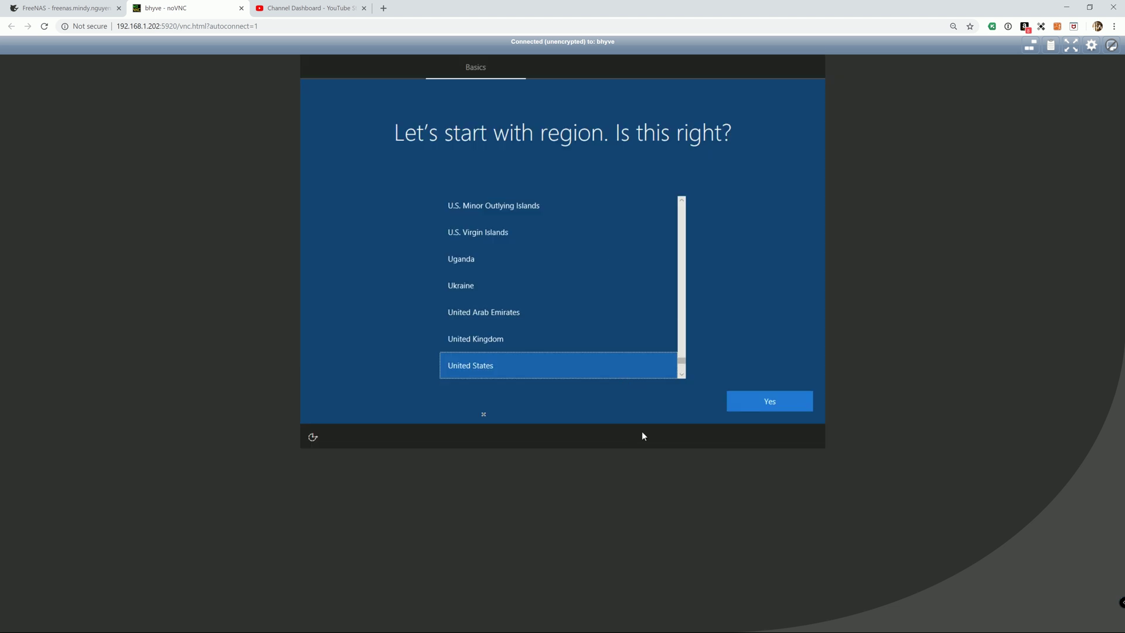
- Confirm United States as the region and US as the keyboard layout, skipping a second layout
click(780, 404)
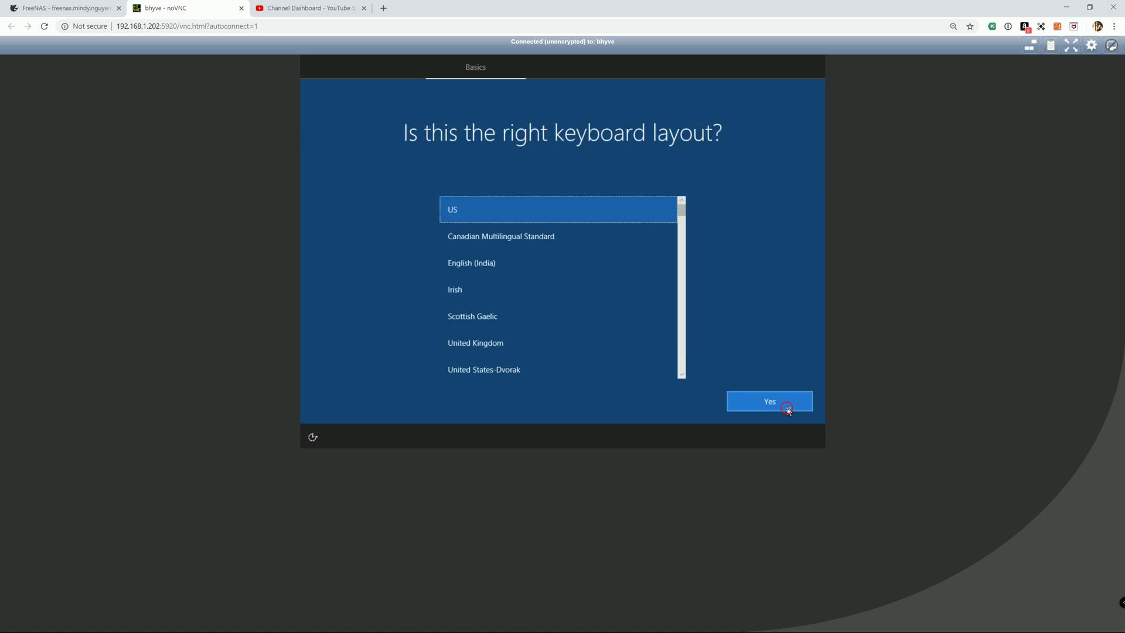
click(779, 405)
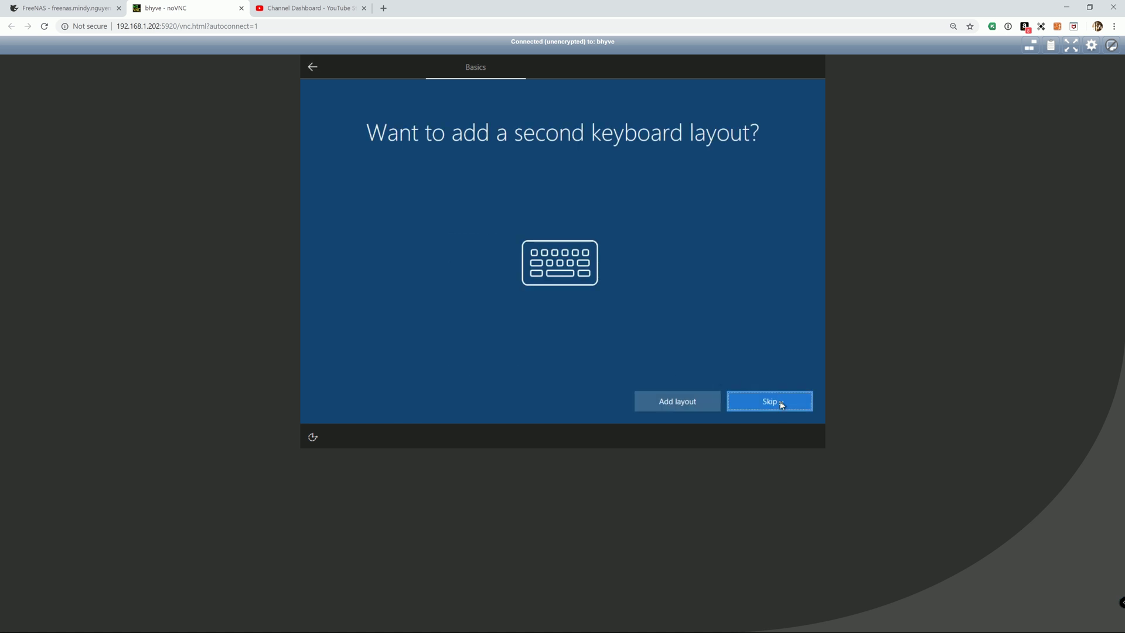
click(779, 400)
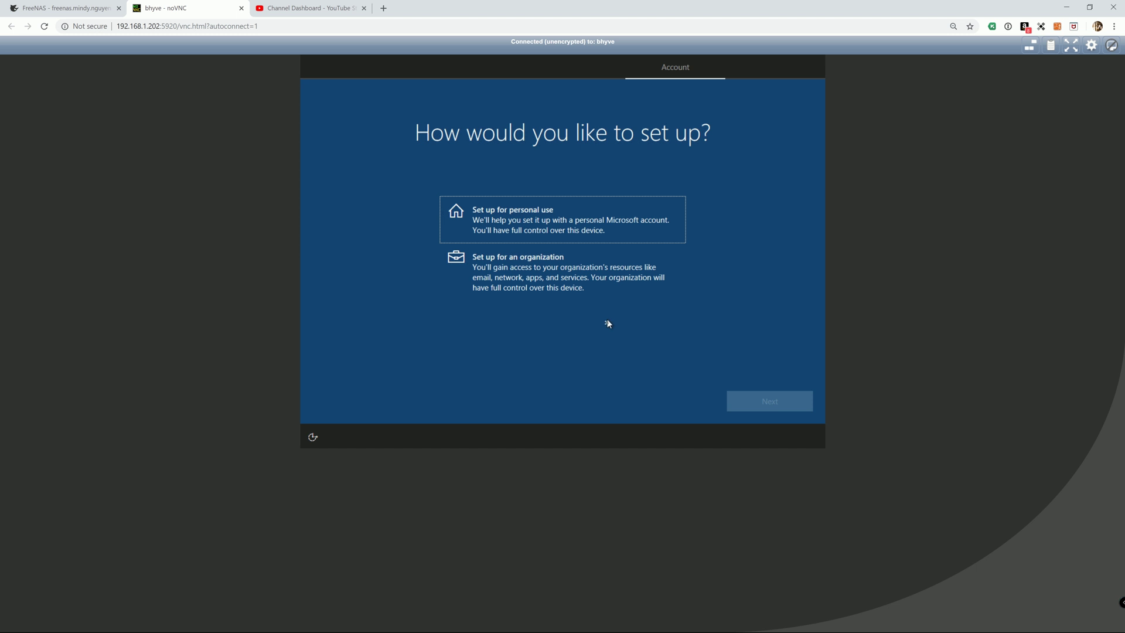
- Choose 'Set up for personal use', pick 'Offline account', and decline the Microsoft sign-in
click(578, 222)
click(779, 400)
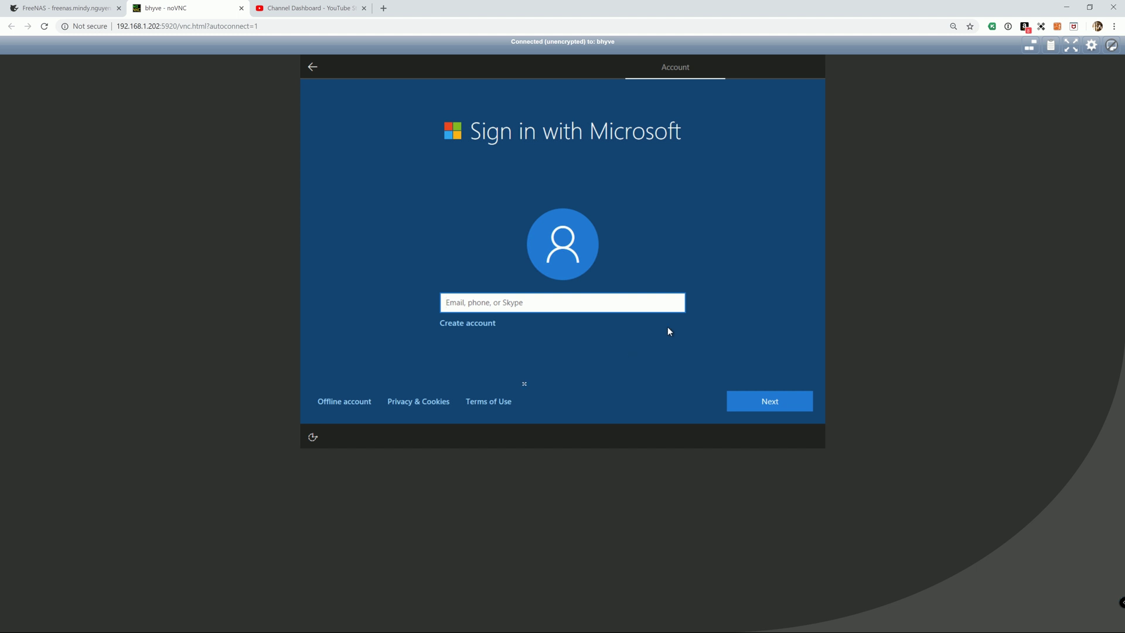
click(368, 403)
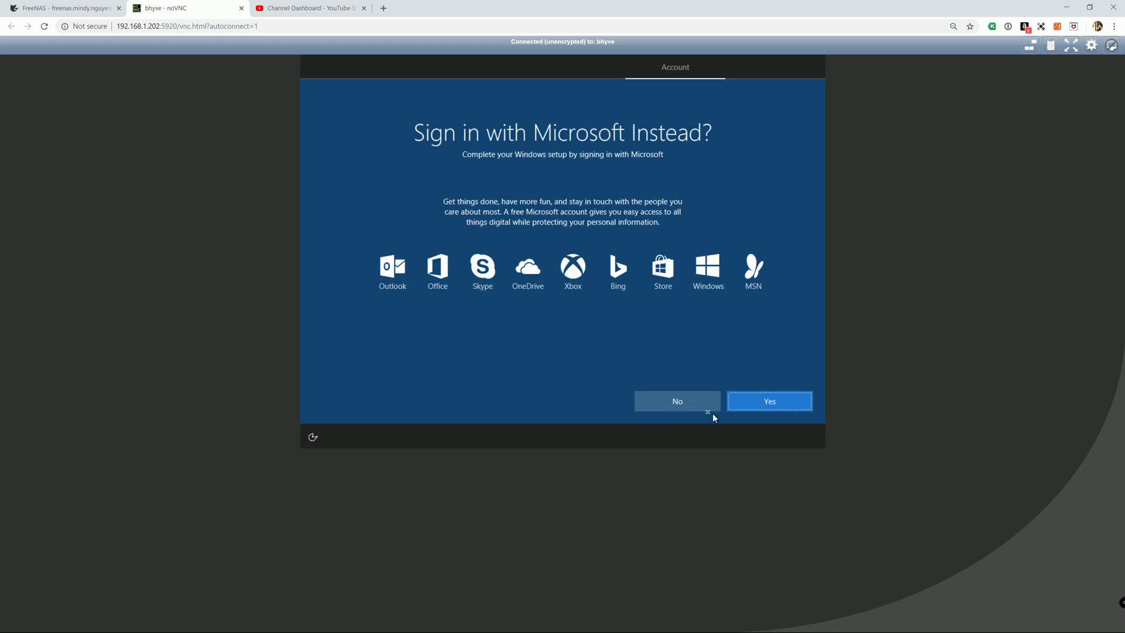
click(700, 408)
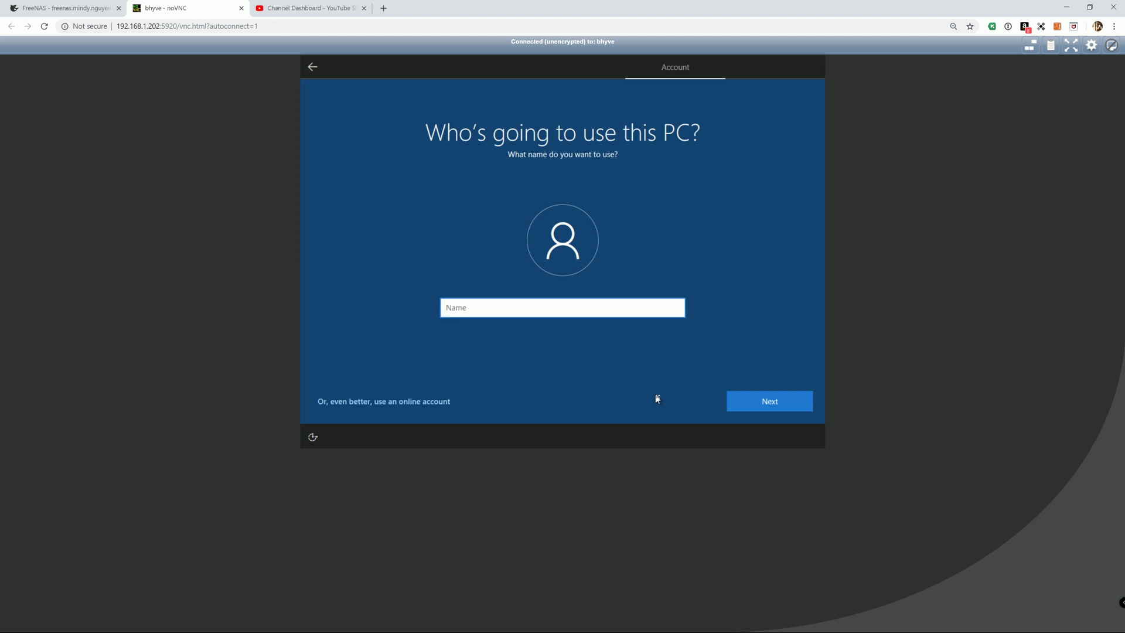
- Enter 'Windows10VM' as the local user name, correcting typos along the way
text(Win)
key(BackSpace)
key(BackSpace)
text(dows 10)
key(BackSpace)
key(BackSpace)
key(BackSpace)
text(10VM)
click(760, 407)
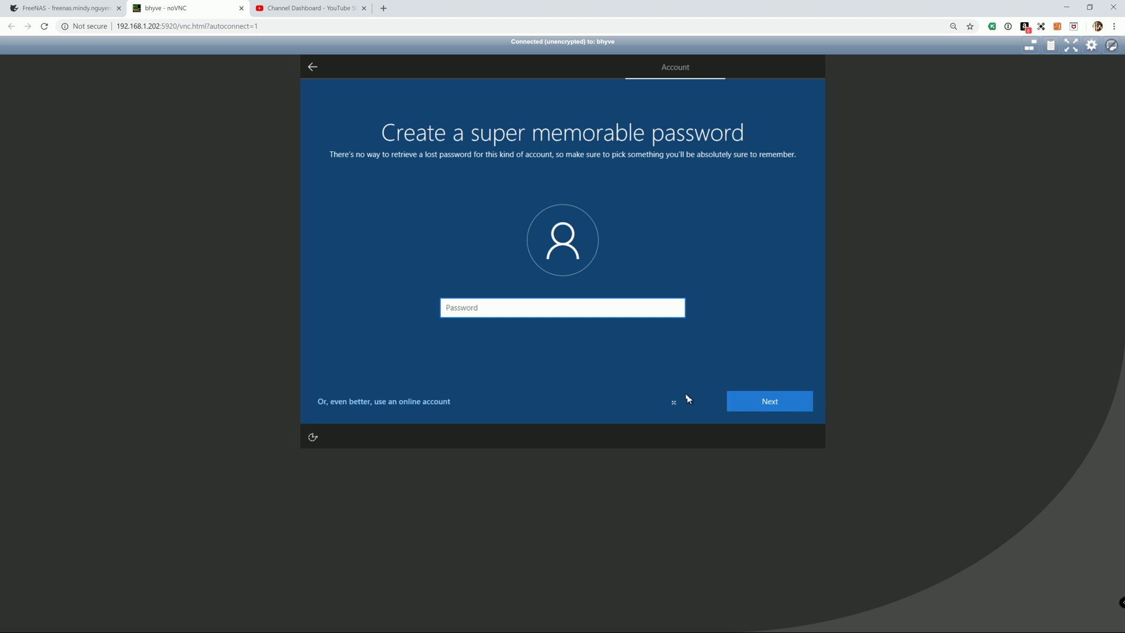
- Leave the account password empty and continue
text(****)
key(BackSpace)
key(BackSpace)
key(BackSpace)
key(BackSpace)
click(782, 402)
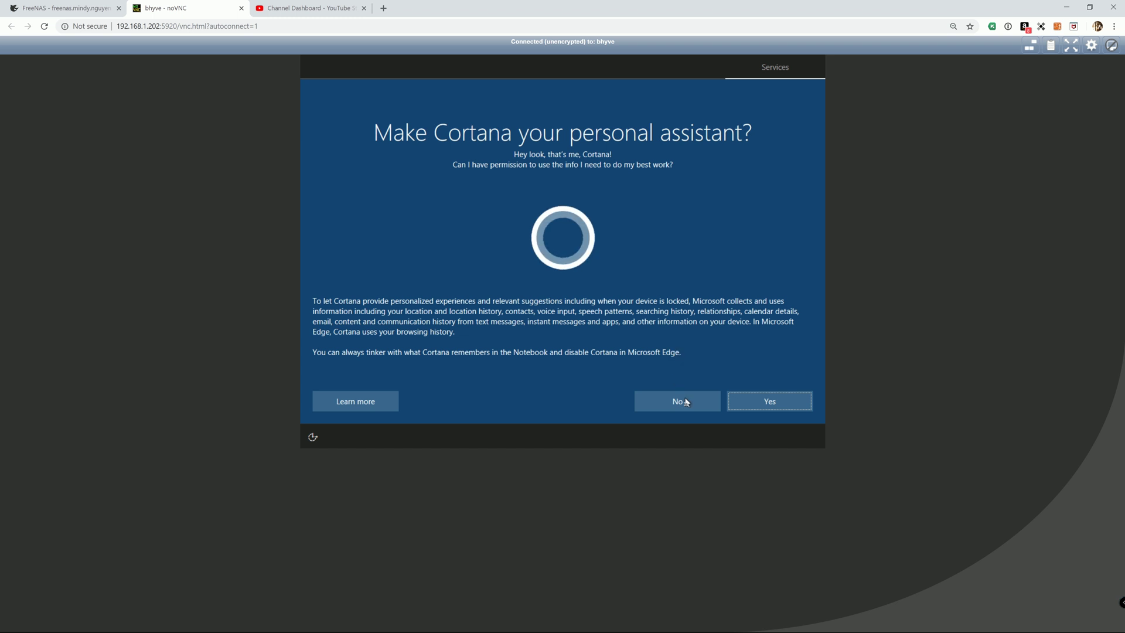
- Decline Cortana, turn off location, ads, tailored experiences and speech, set diagnostics to Basic, and accept
click(681, 401)
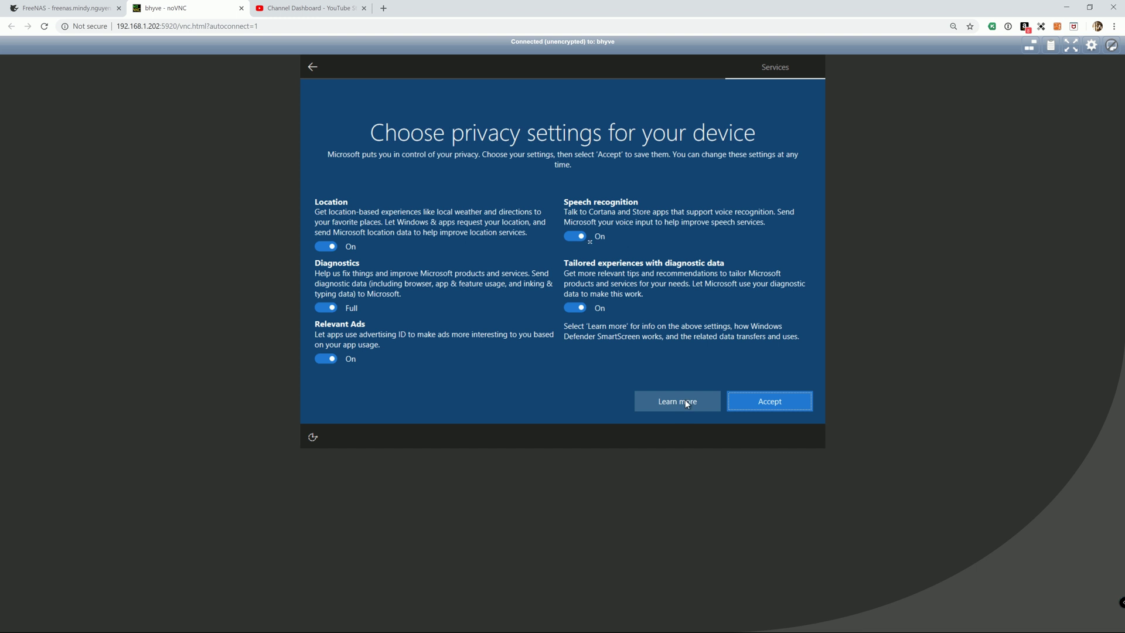
click(326, 247)
click(326, 287)
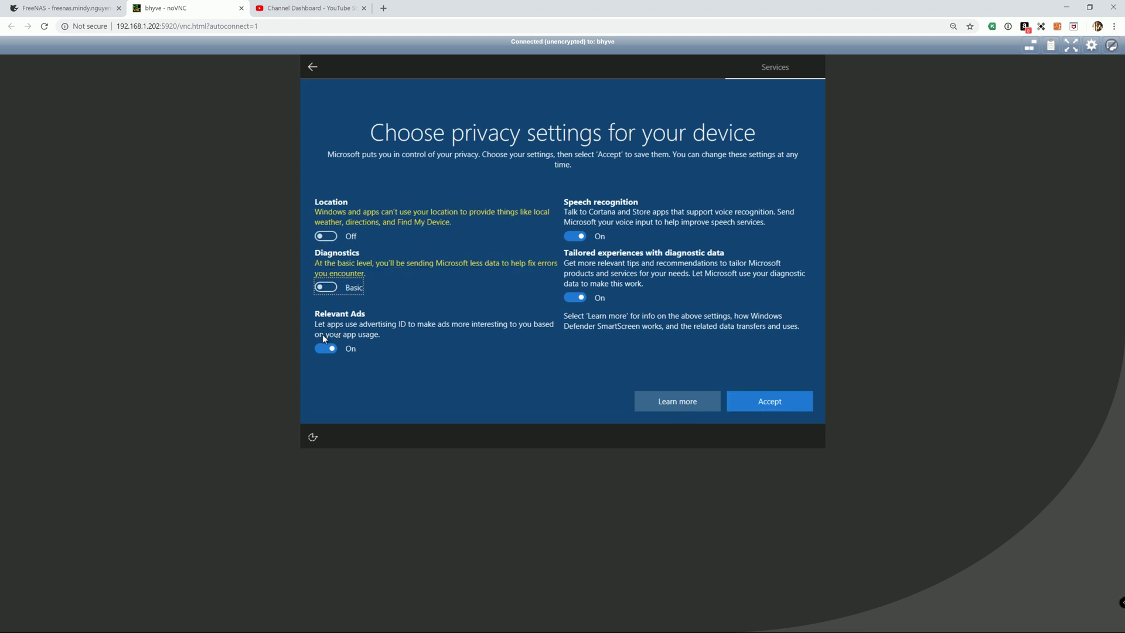
click(327, 348)
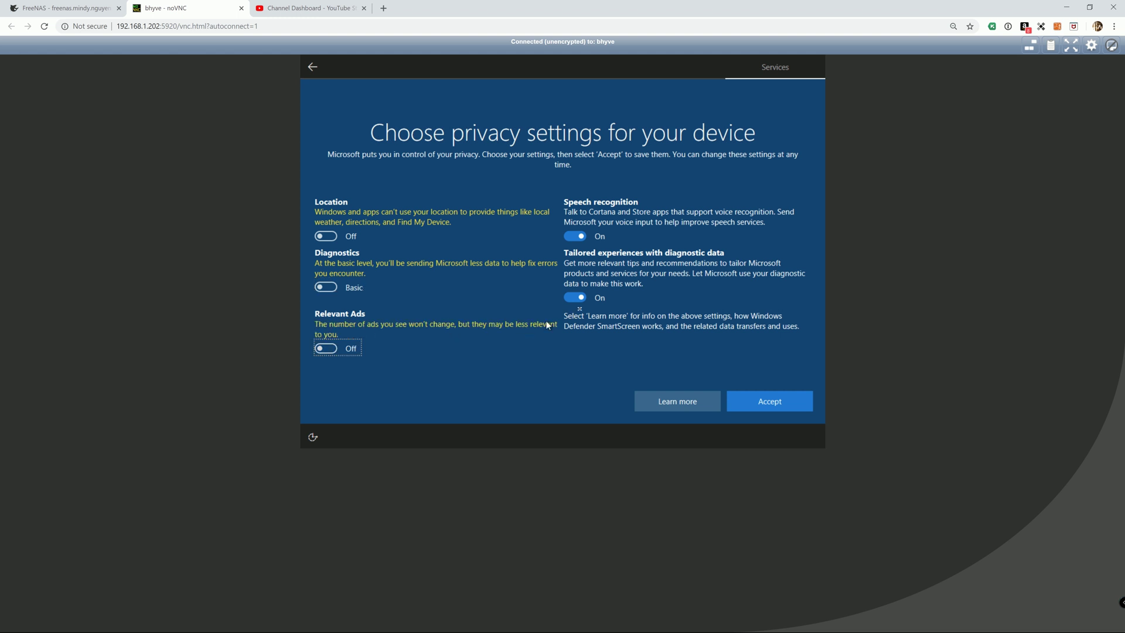
click(573, 300)
click(572, 237)
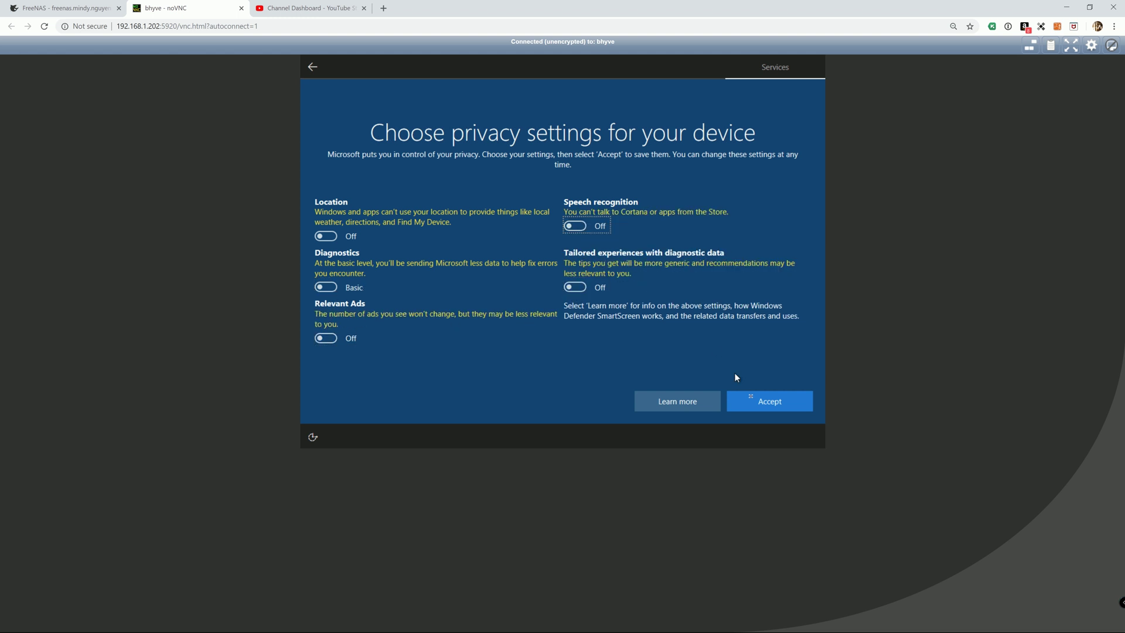
click(763, 408)
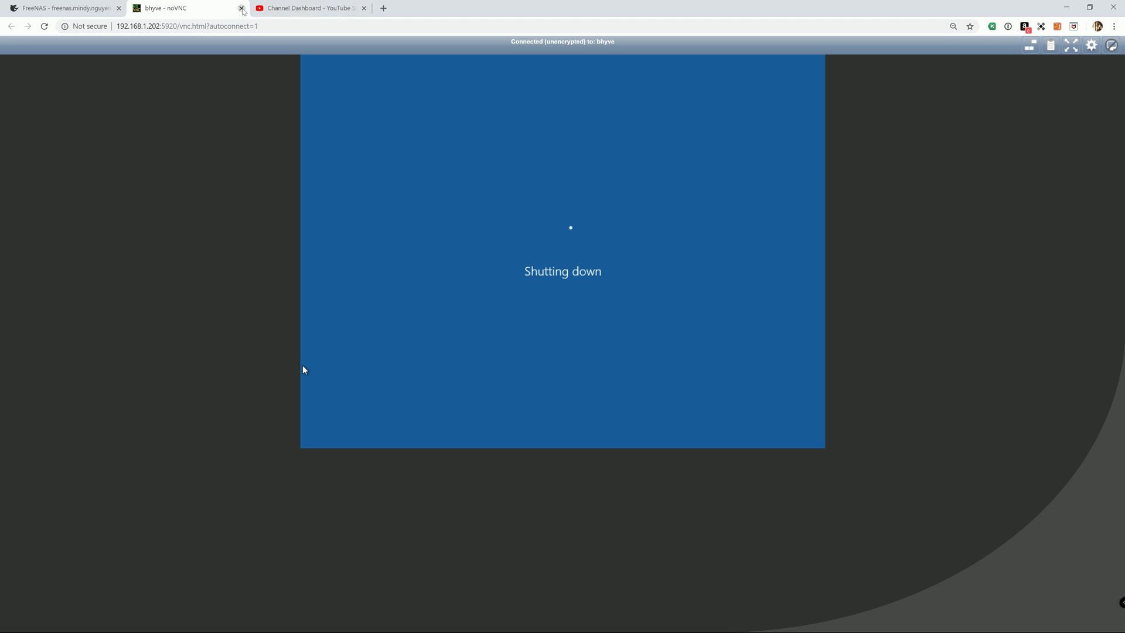
- Close the noVNC tab and open Windows10VM's Devices list in FreeNAS
click(241, 7)
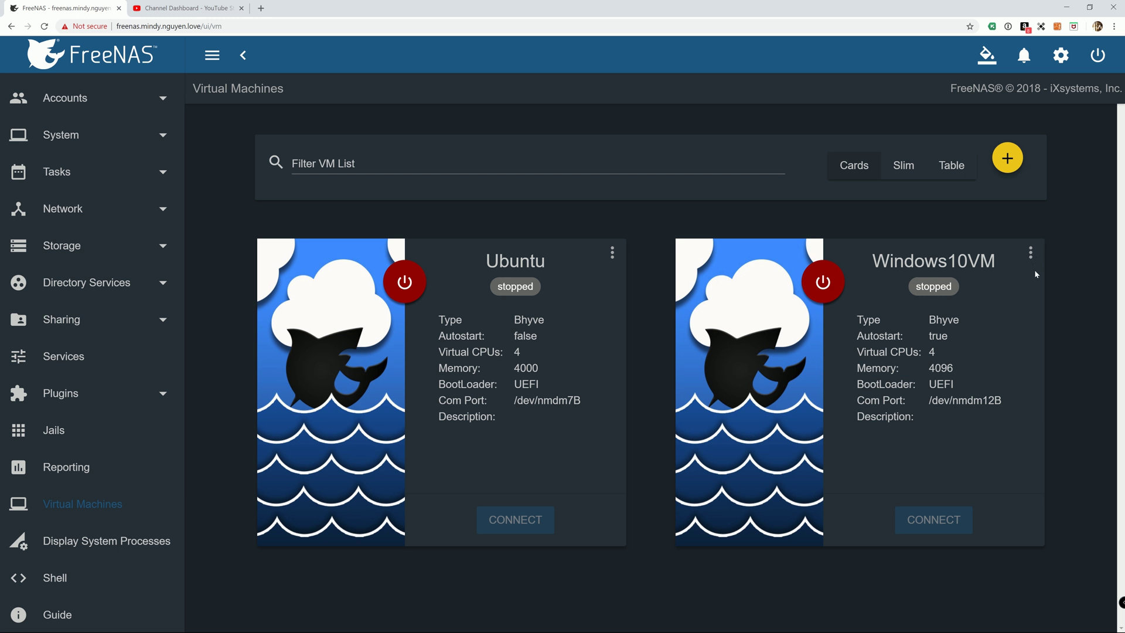
click(1031, 253)
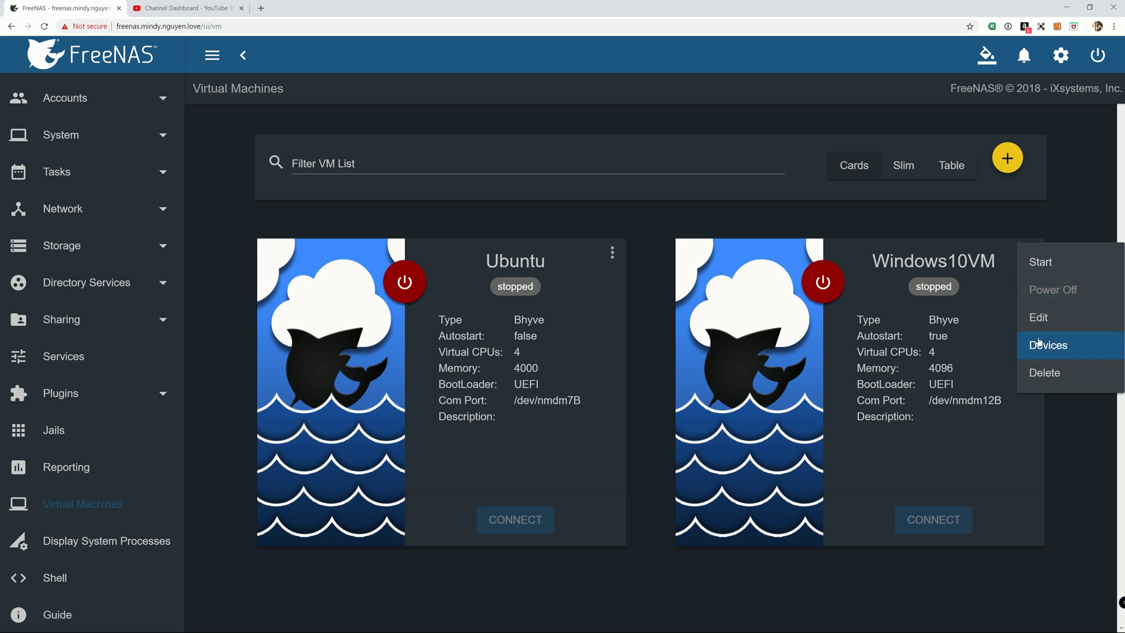
click(1048, 352)
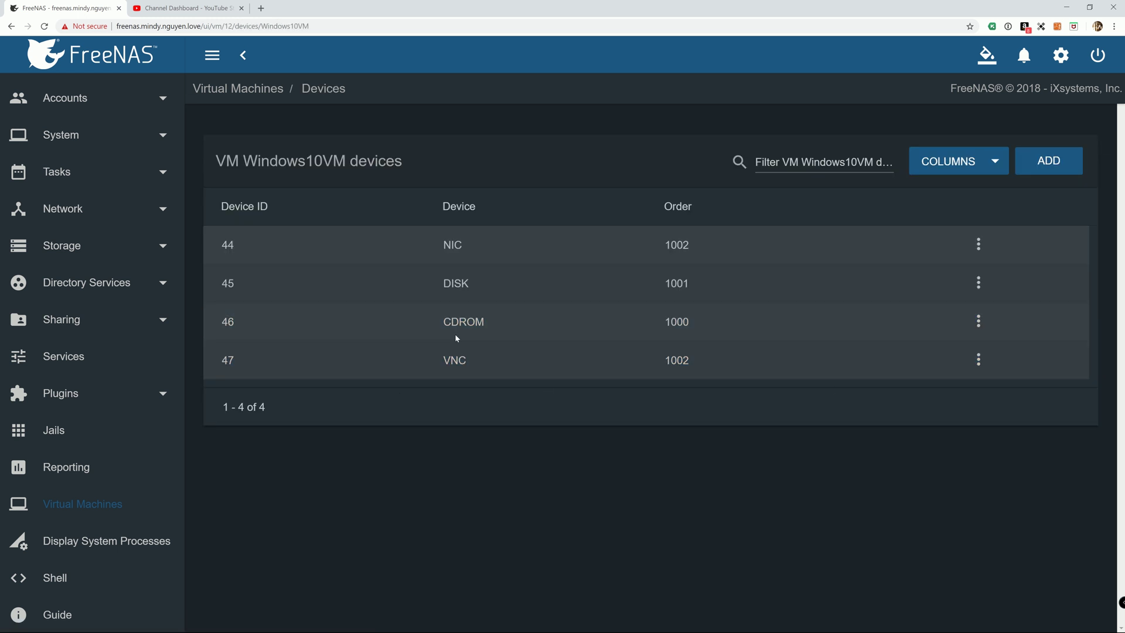
click(402, 322)
key(Up)
- Review the DISK and NIC device settings, leaving both unchanged
click(980, 284)
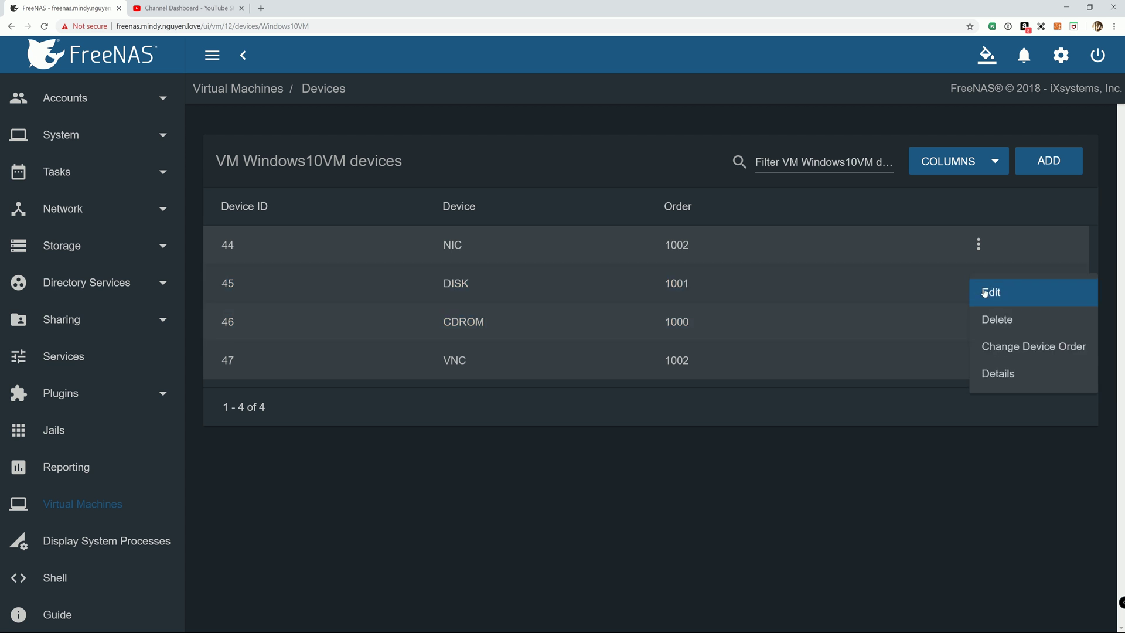
click(984, 292)
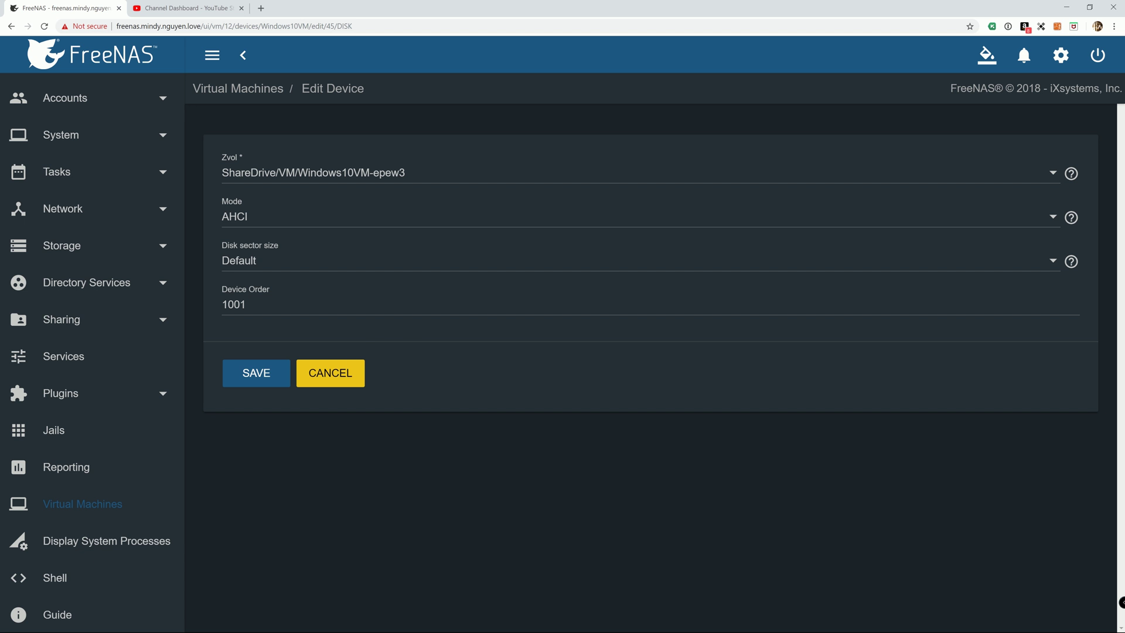
click(337, 372)
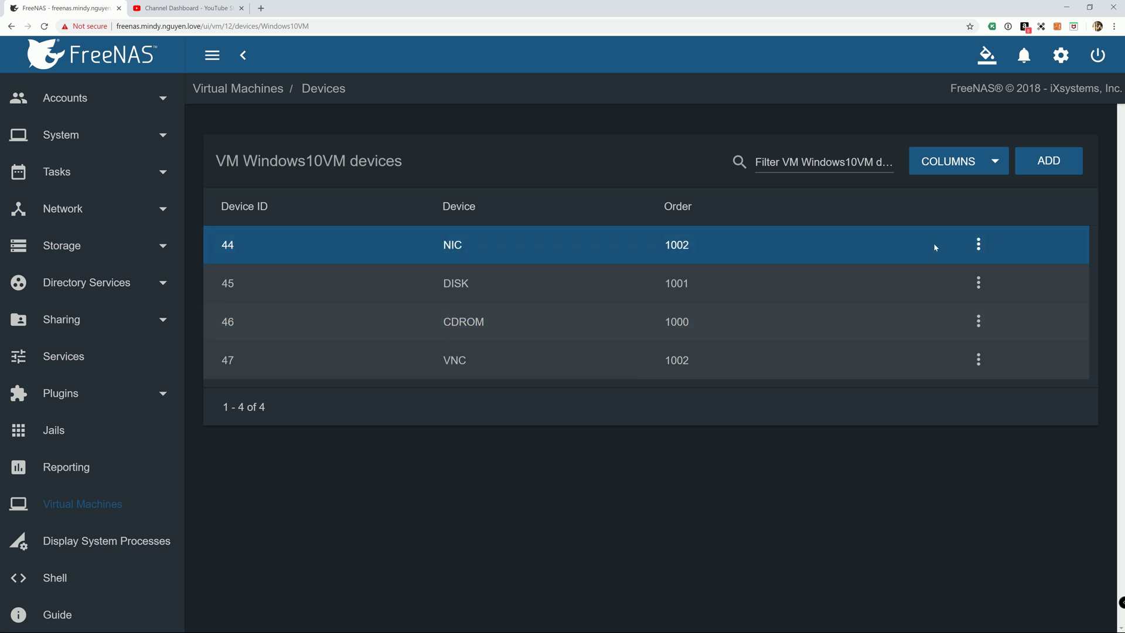
click(980, 246)
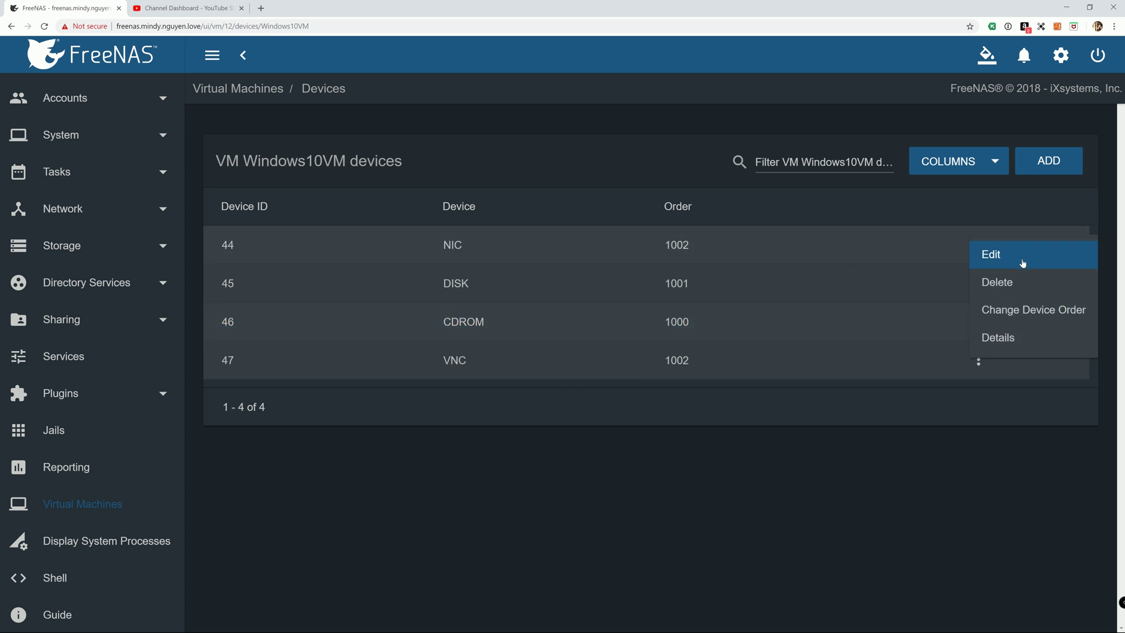
click(1022, 263)
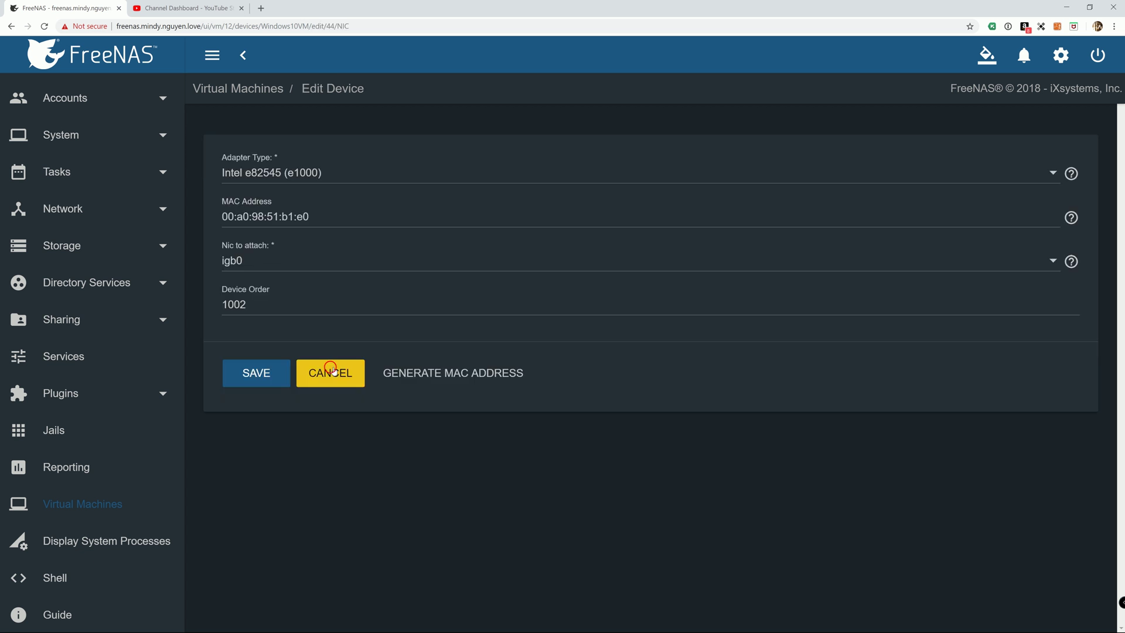
click(322, 372)
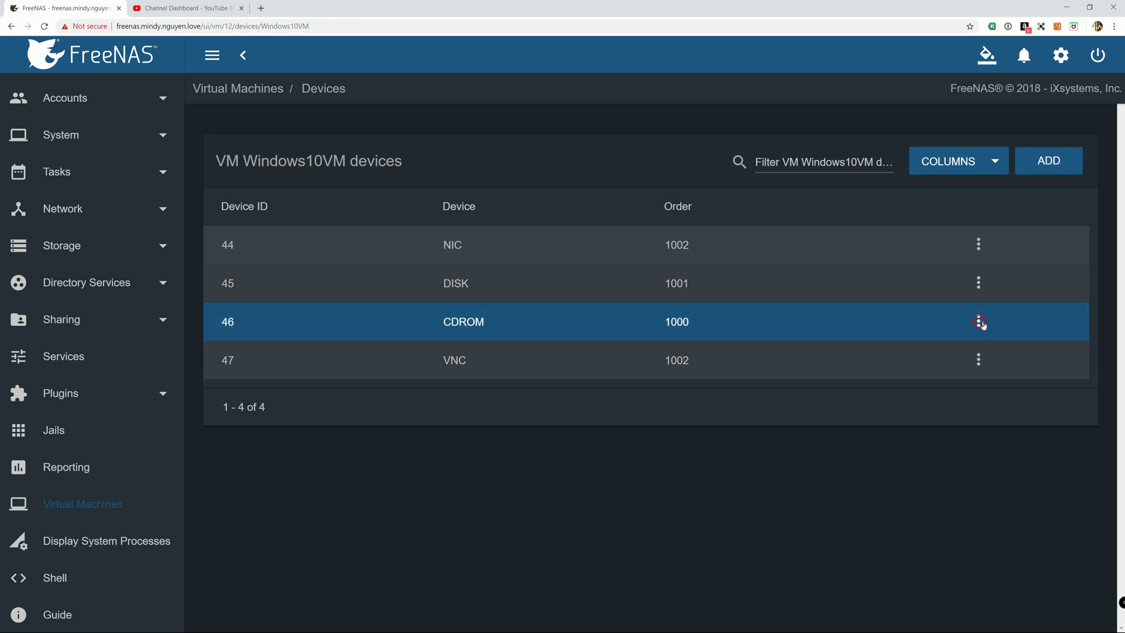
- Delete the CDROM device and return to the Virtual Machines list
click(978, 321)
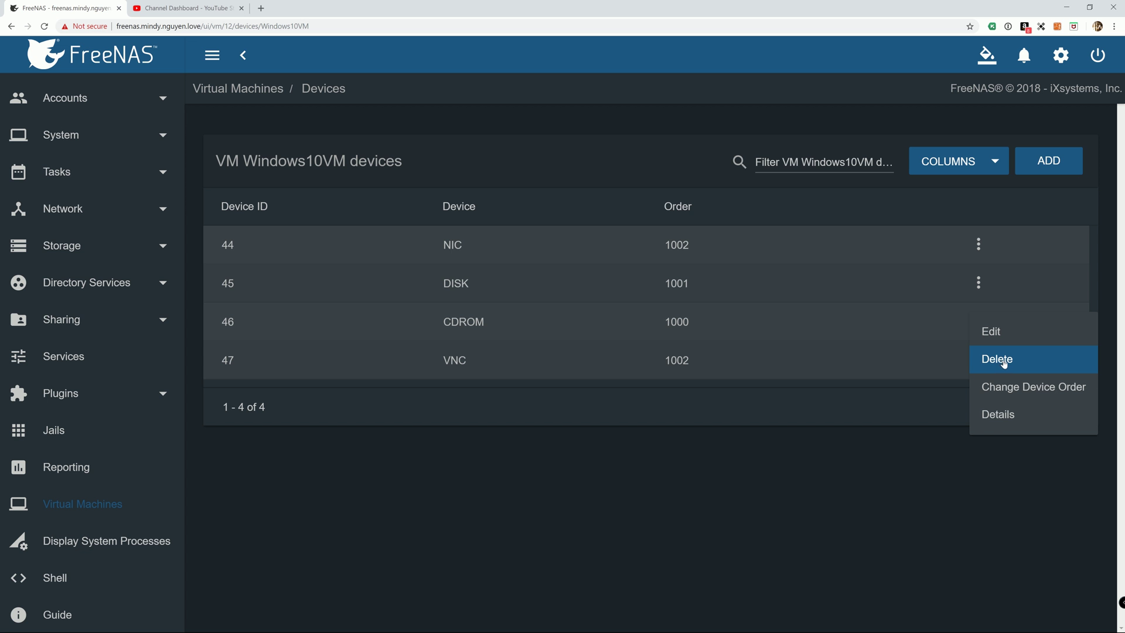
click(1003, 359)
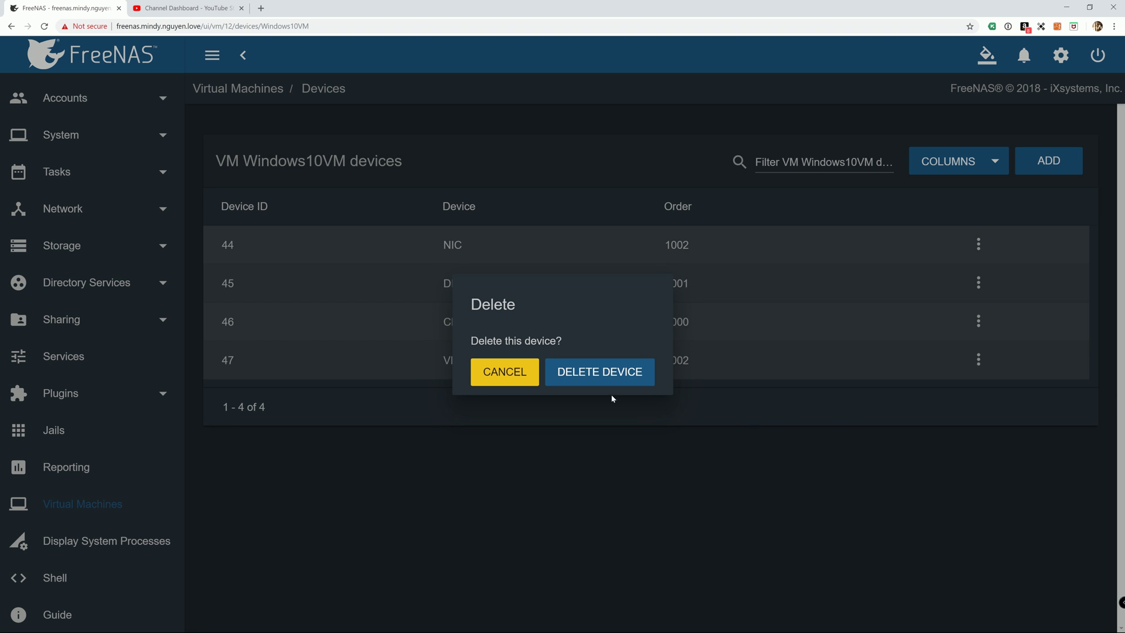
click(607, 377)
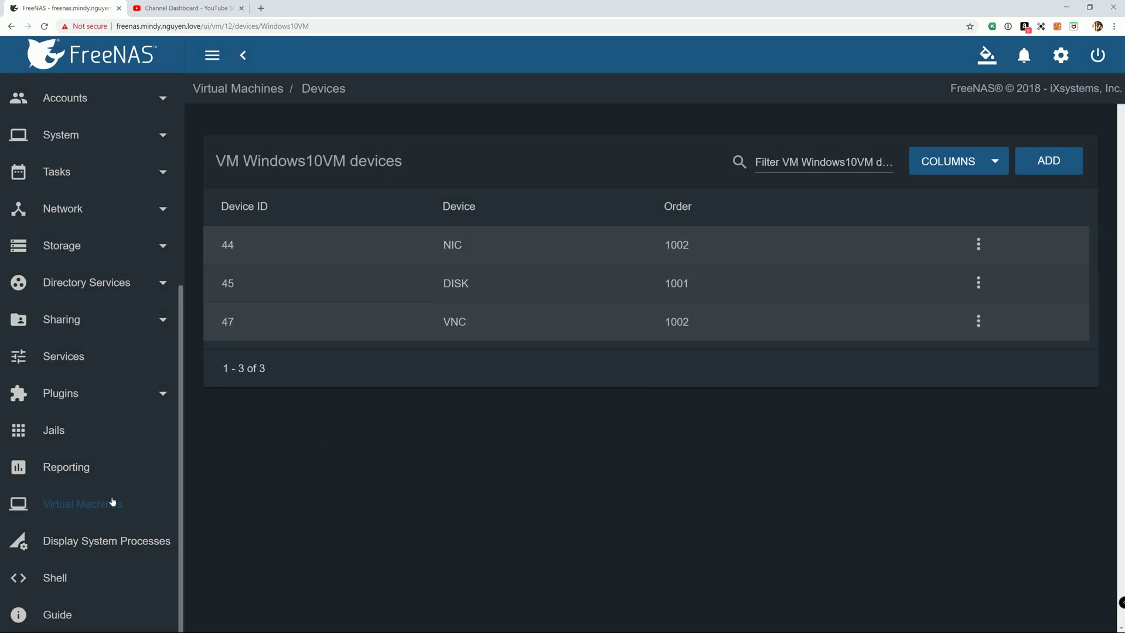
click(114, 503)
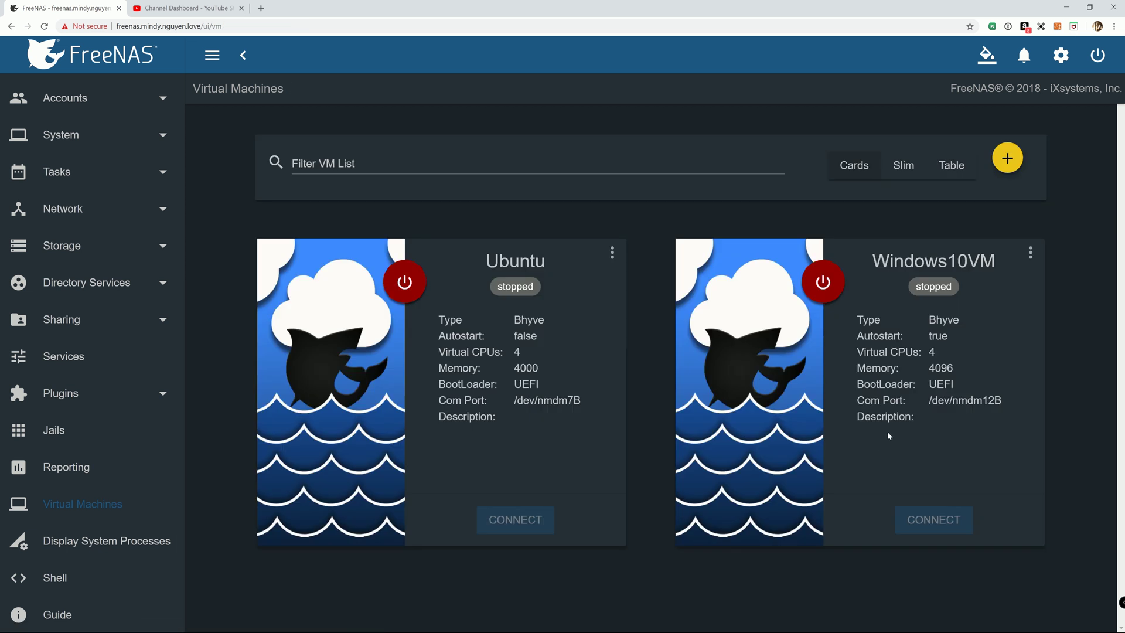
- Uncheck Start on Boot in Windows10VM's settings and save
click(1030, 252)
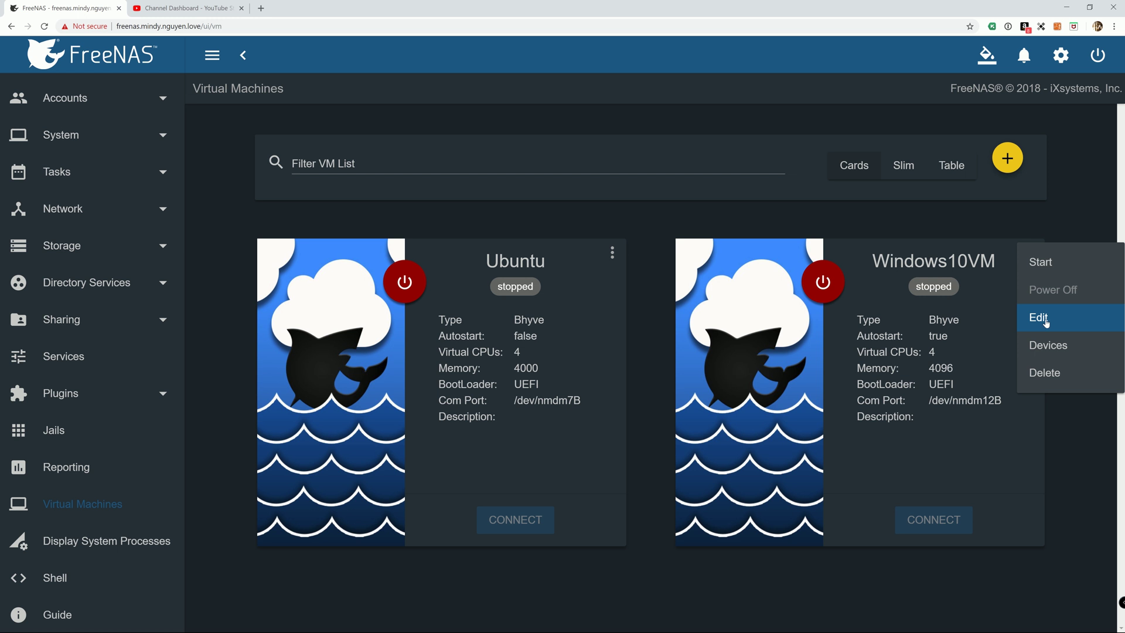
click(1044, 321)
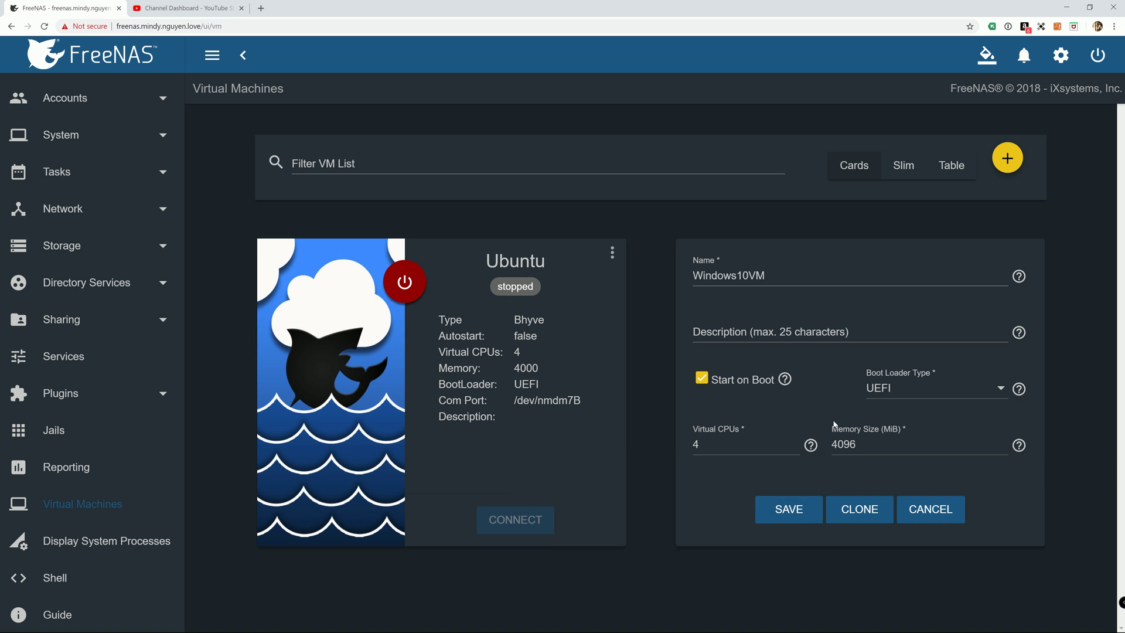
mouse_move(781, 387)
click(702, 379)
click(793, 510)
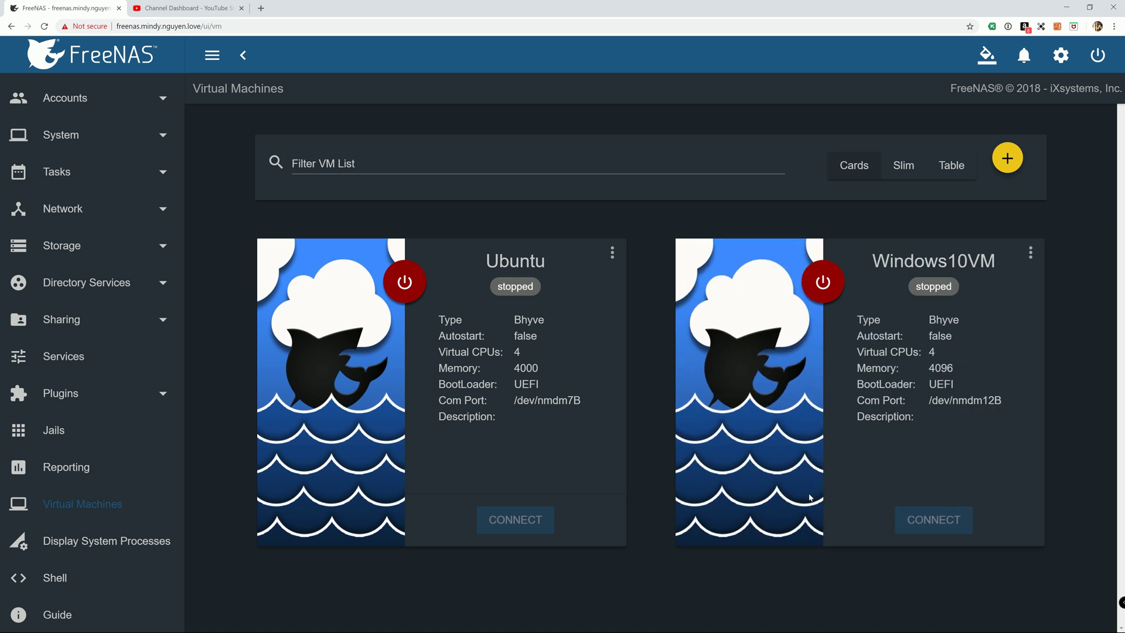